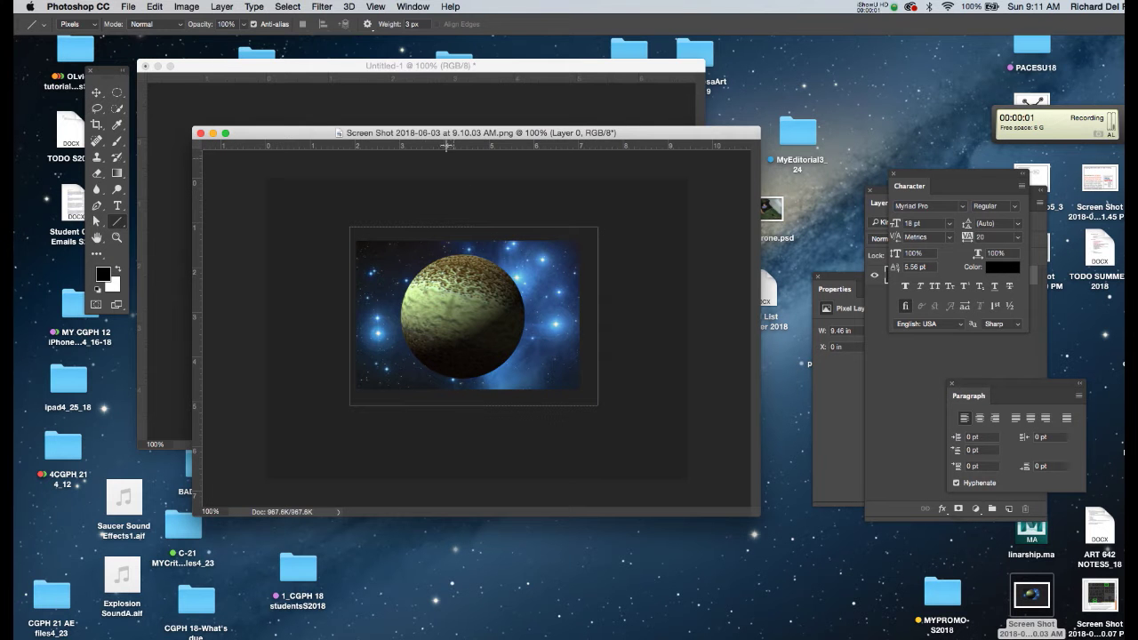
# Bring the blank Untitled-1 document in front of the planet screenshot and place the layer list beside its canvas
pyautogui.moveTo(408, 132); pyautogui.dragTo(473, 104)
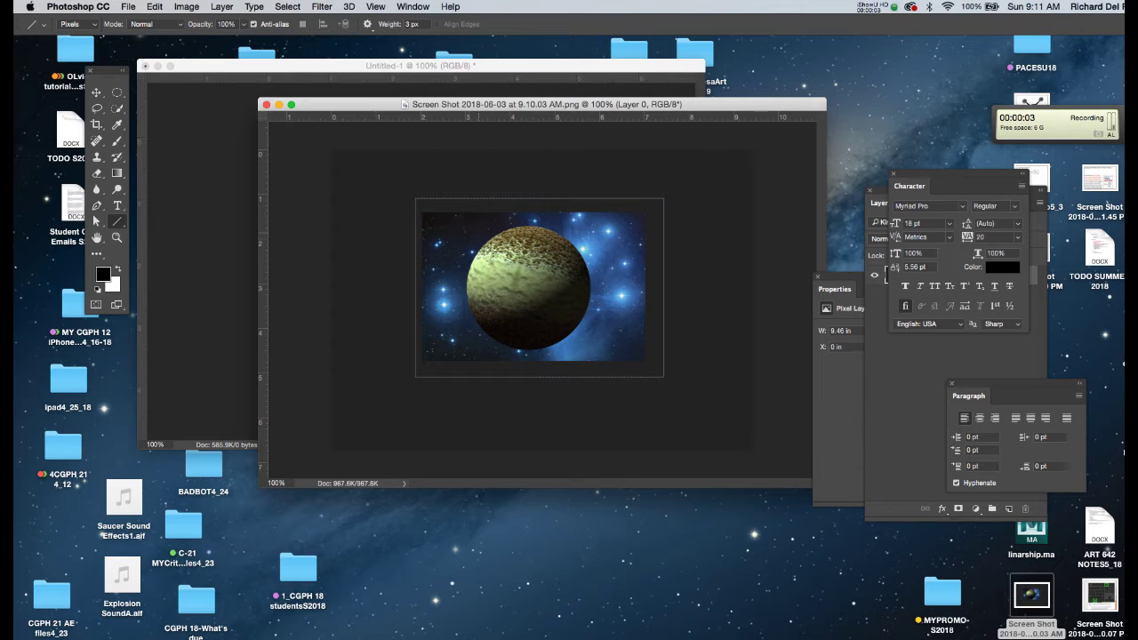
pyautogui.moveTo(396, 110); pyautogui.dragTo(393, 111)
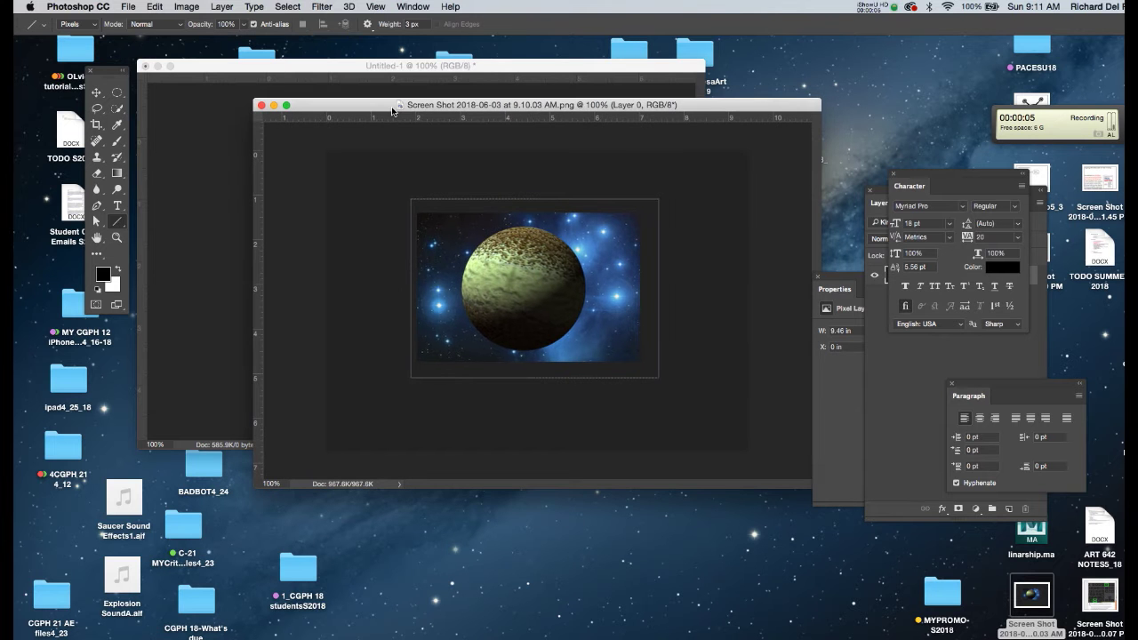
pyautogui.click(407, 87)
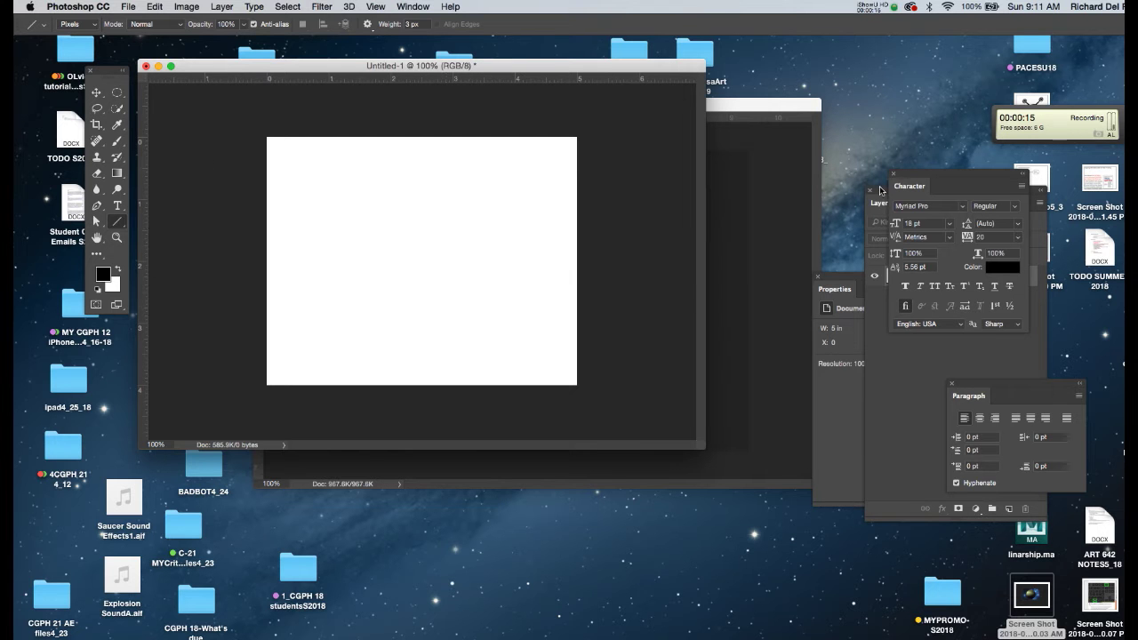
pyautogui.moveTo(881, 190); pyautogui.dragTo(667, 138)
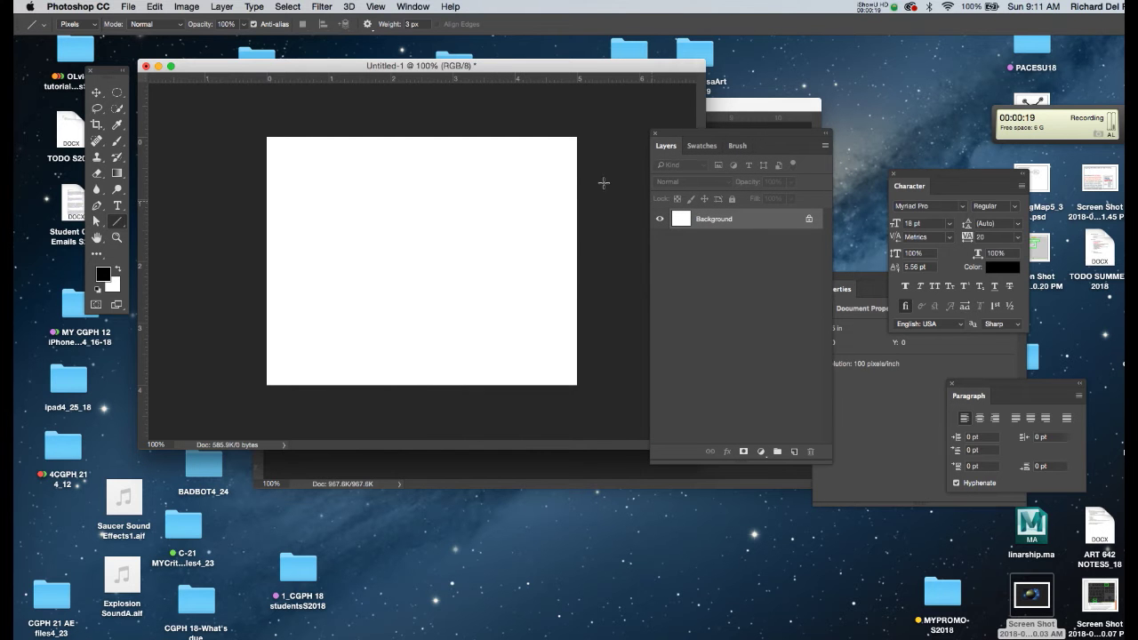
# Fill the Background layer with a light tan-brown swatch colour
pyautogui.click(415, 7)
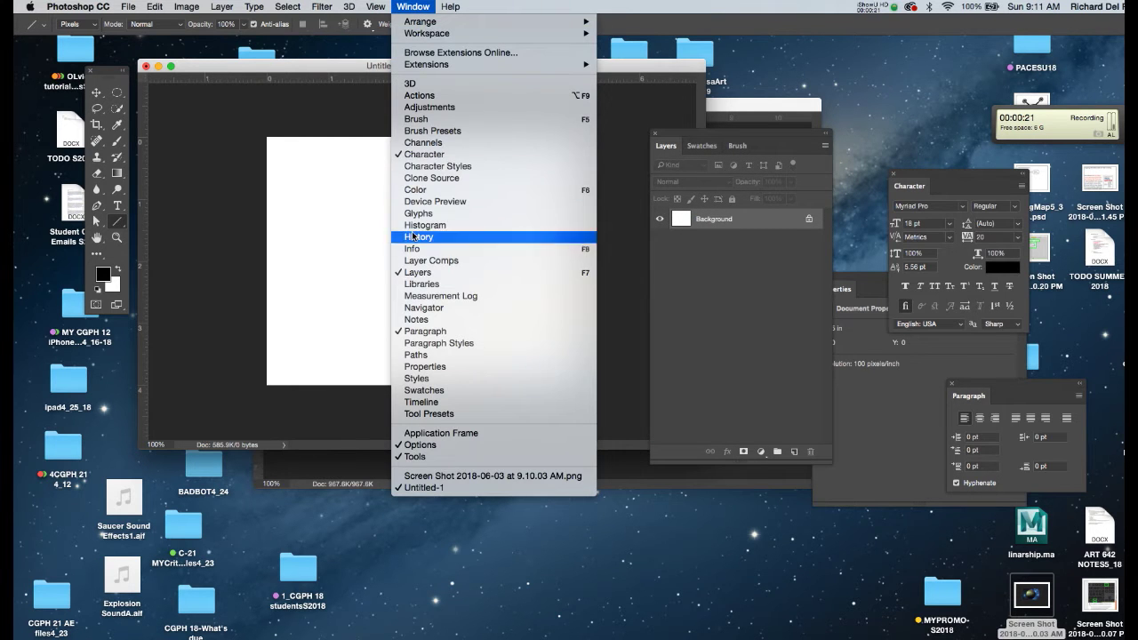
pyautogui.click(424, 391)
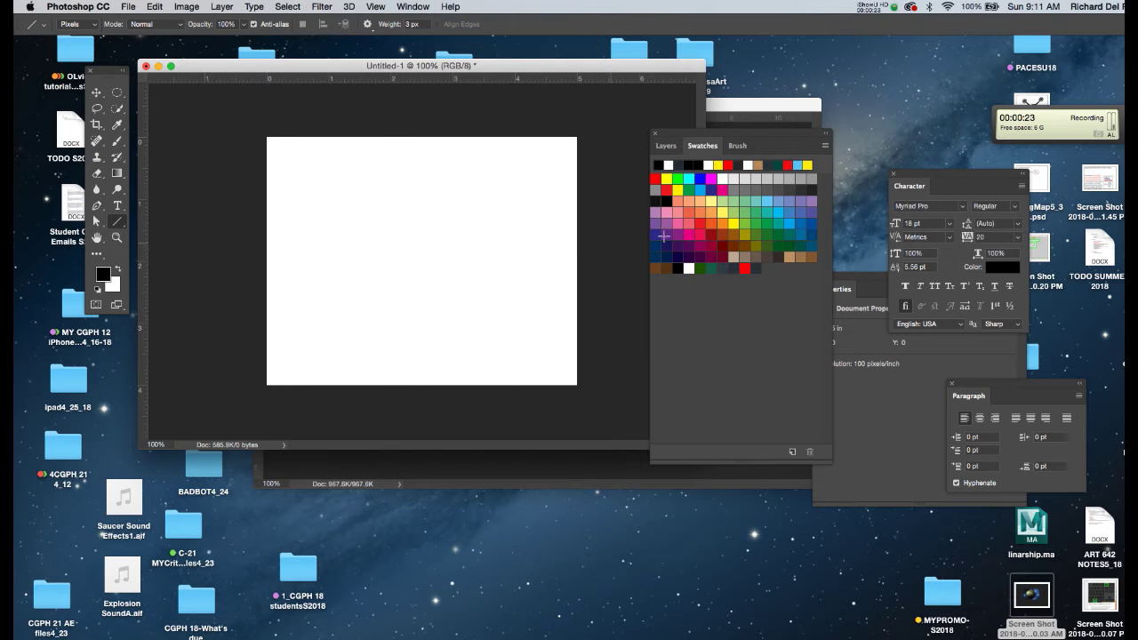
pyautogui.click(790, 256)
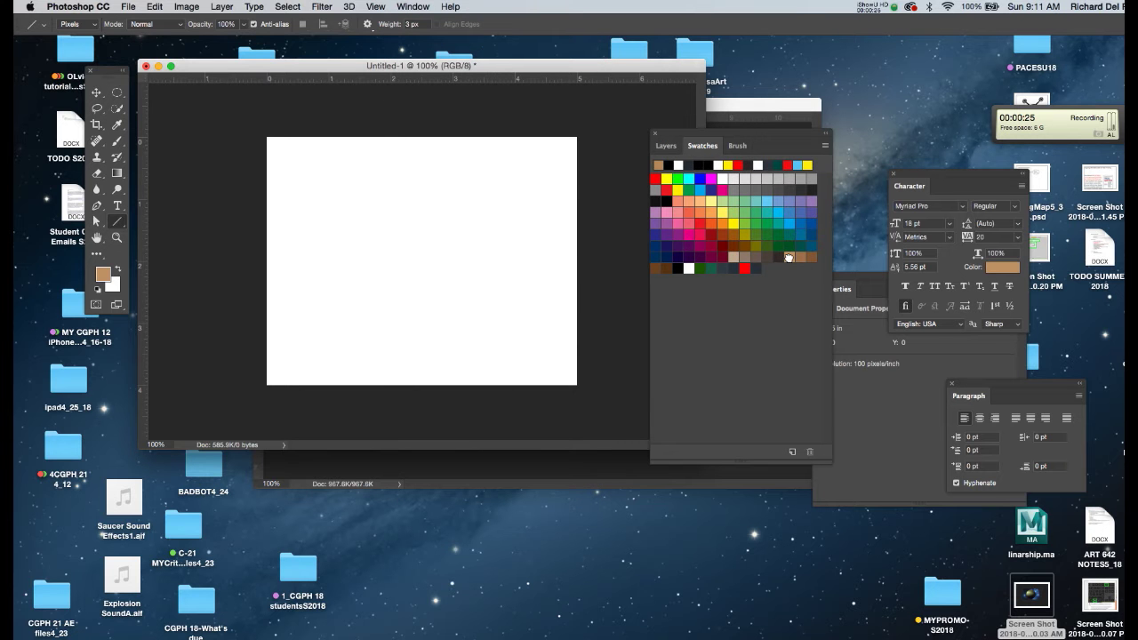
pyautogui.hotkey('alt', 'BackSpace')
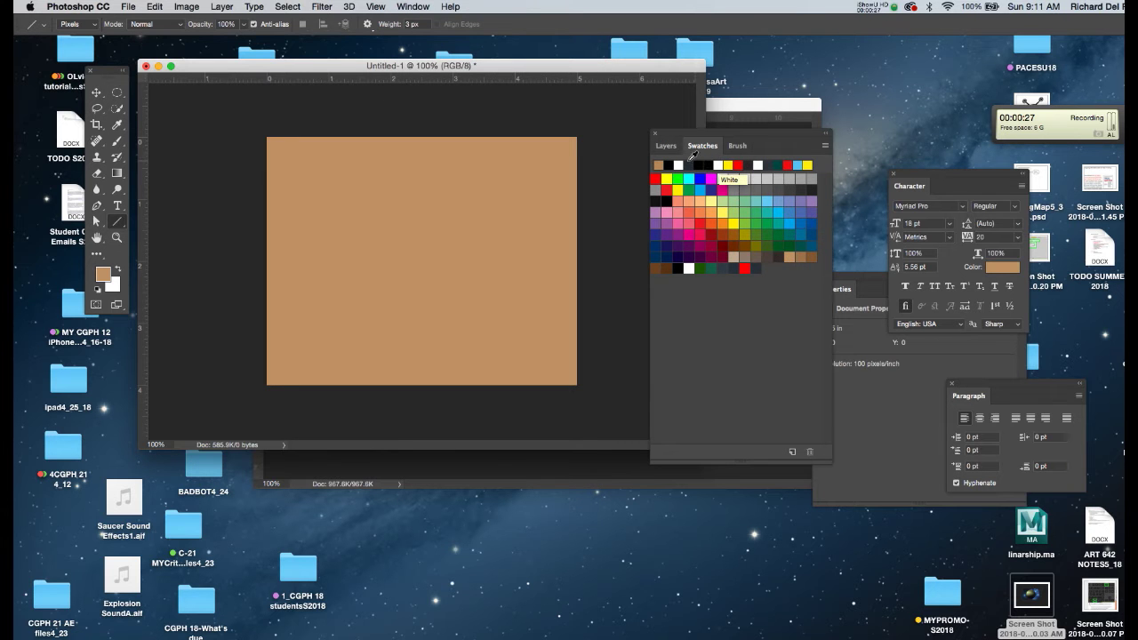
# Add a new empty layer with default settings above the tan background
pyautogui.moveTo(689, 140); pyautogui.dragTo(754, 124)
pyautogui.click(743, 127)
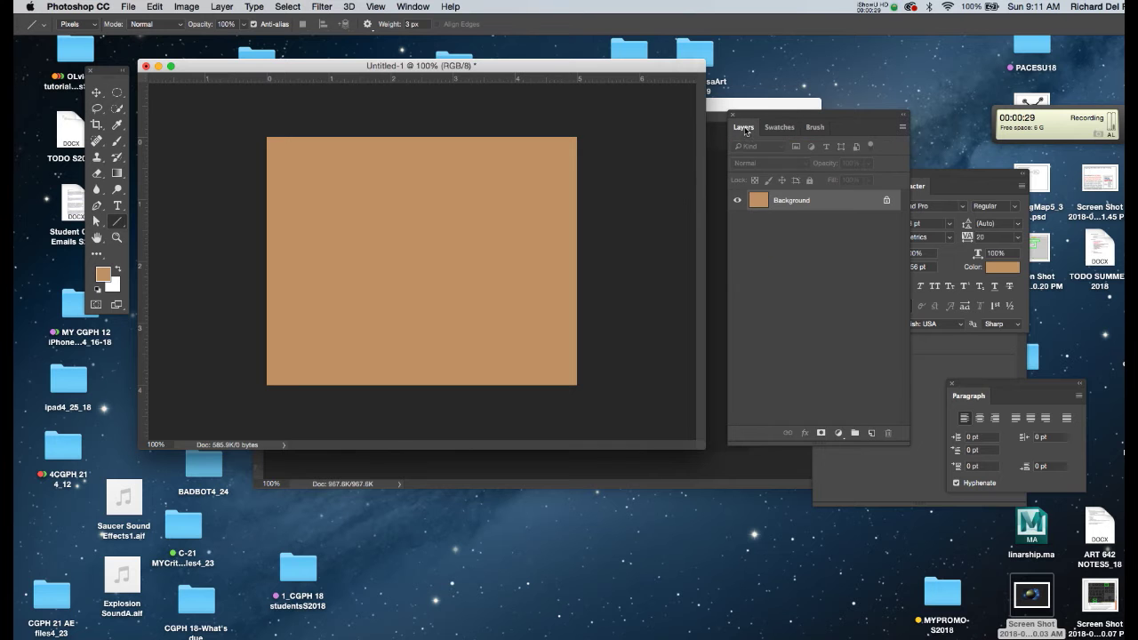
pyautogui.press('super+shift+n')
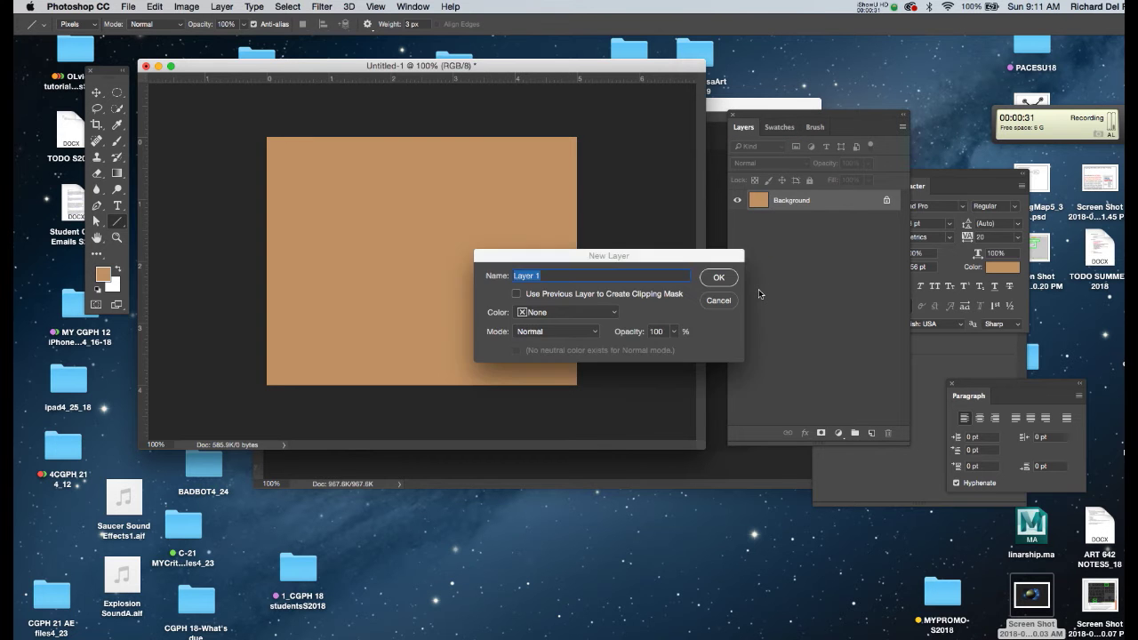
pyautogui.press('Return')
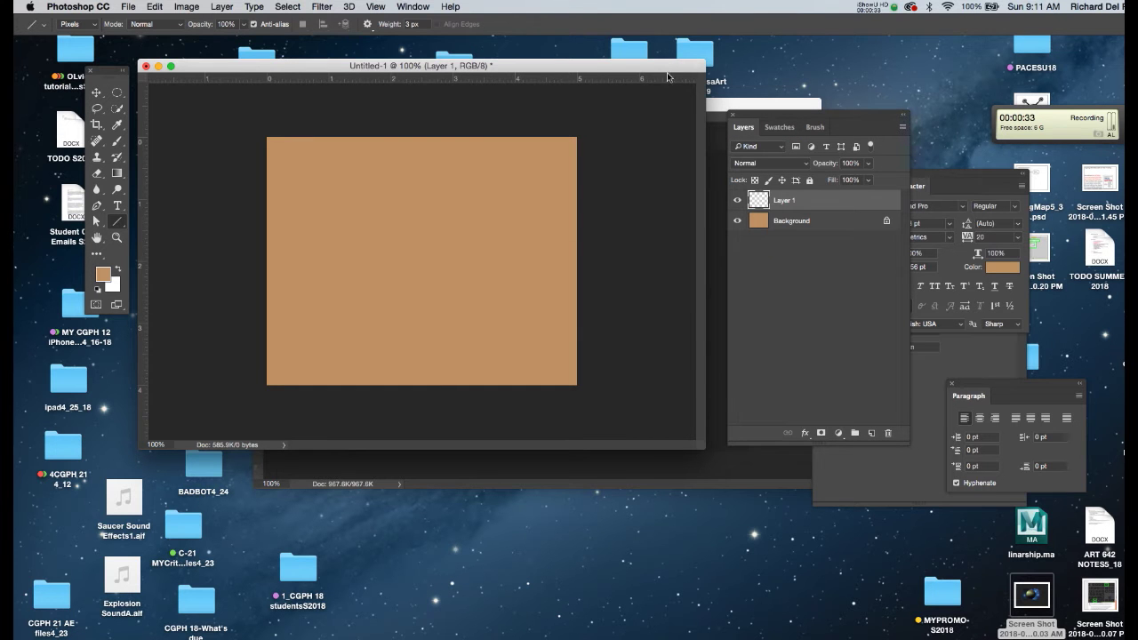
pyautogui.moveTo(667, 72); pyautogui.dragTo(666, 75)
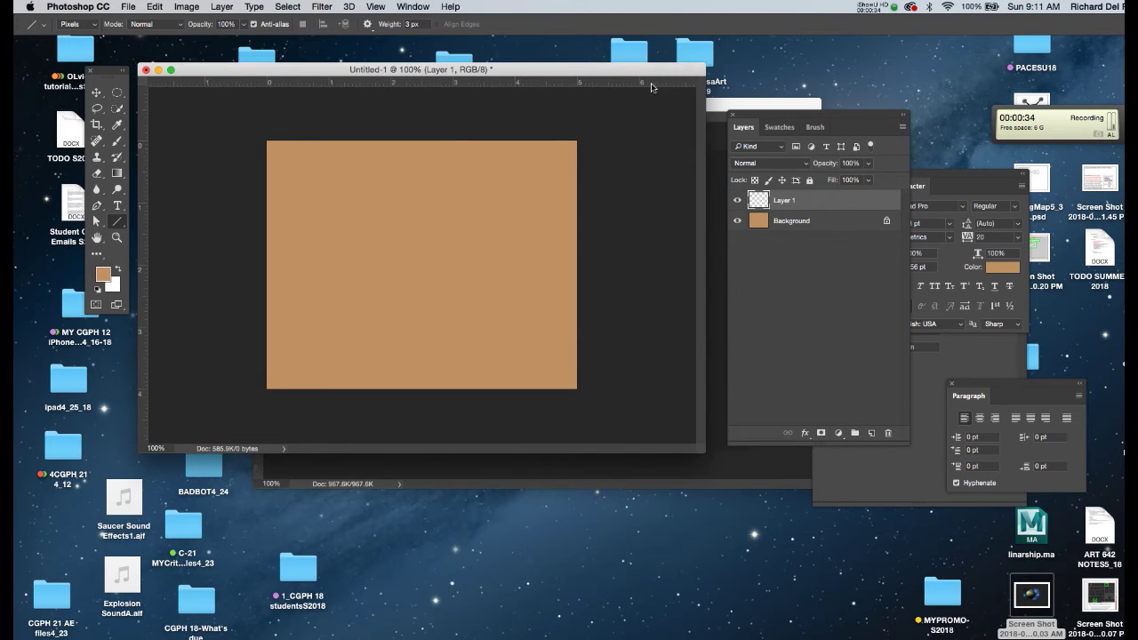
# Choose a pastel pink swatch as the foreground colour and set the Brush size to 150 px
pyautogui.click(780, 127)
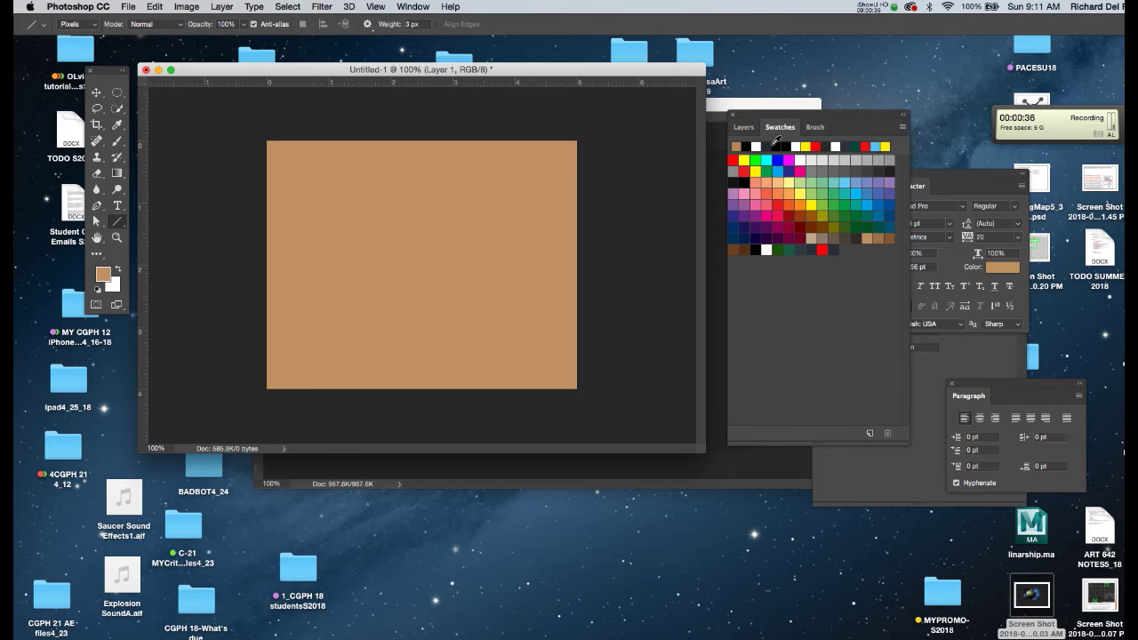
pyautogui.click(751, 192)
pyautogui.press('b')
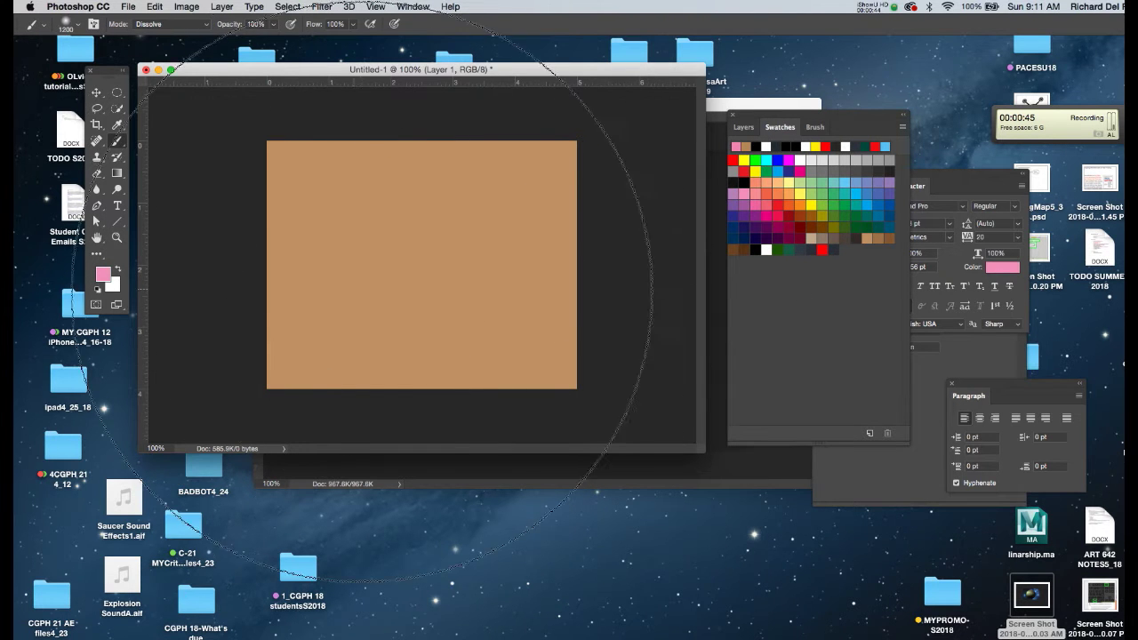
pyautogui.press('[')
pyautogui.press('[')
pyautogui.press('[')
pyautogui.press('[')
pyautogui.press('[')
pyautogui.press('[')
pyautogui.press('[')
pyautogui.press('[')
pyautogui.press('[')
pyautogui.press('[')
pyautogui.press('[')
pyautogui.press('[')
pyautogui.press('[')
pyautogui.press('[')
pyautogui.press('[')
pyautogui.press('[')
pyautogui.press('[')
pyautogui.press('[')
pyautogui.press('[')
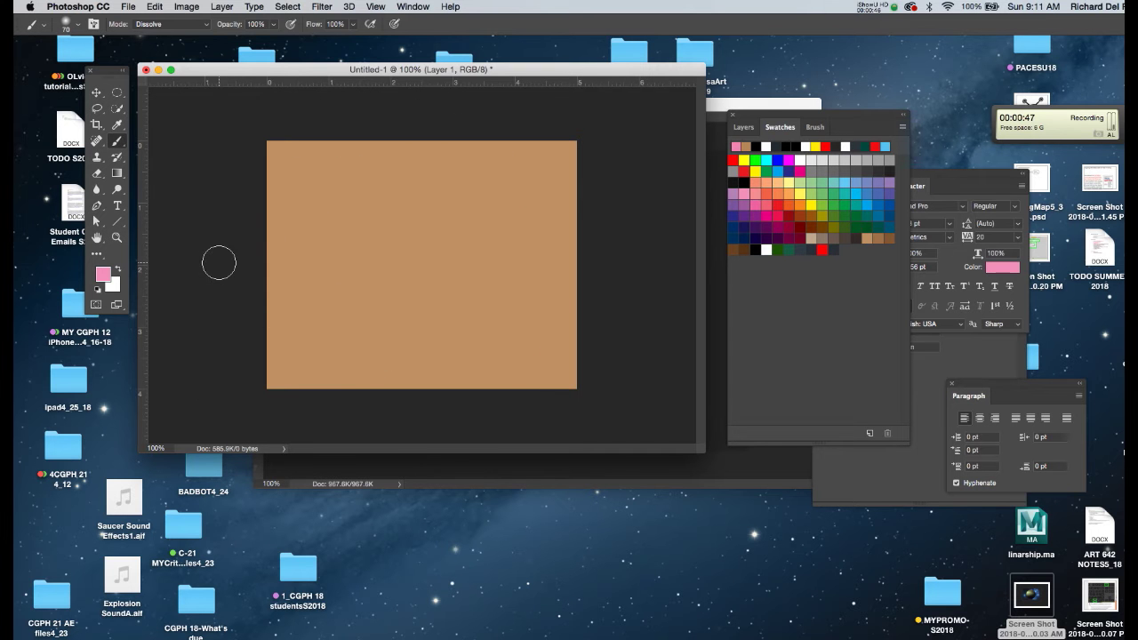
pyautogui.press(']')
pyautogui.press(']')
pyautogui.press(']')
pyautogui.press(']')
# Enlarge the document window and paint a horizontal pink Dissolve band across the middle of the canvas on Layer 1
pyautogui.moveTo(701, 453); pyautogui.dragTo(814, 531)
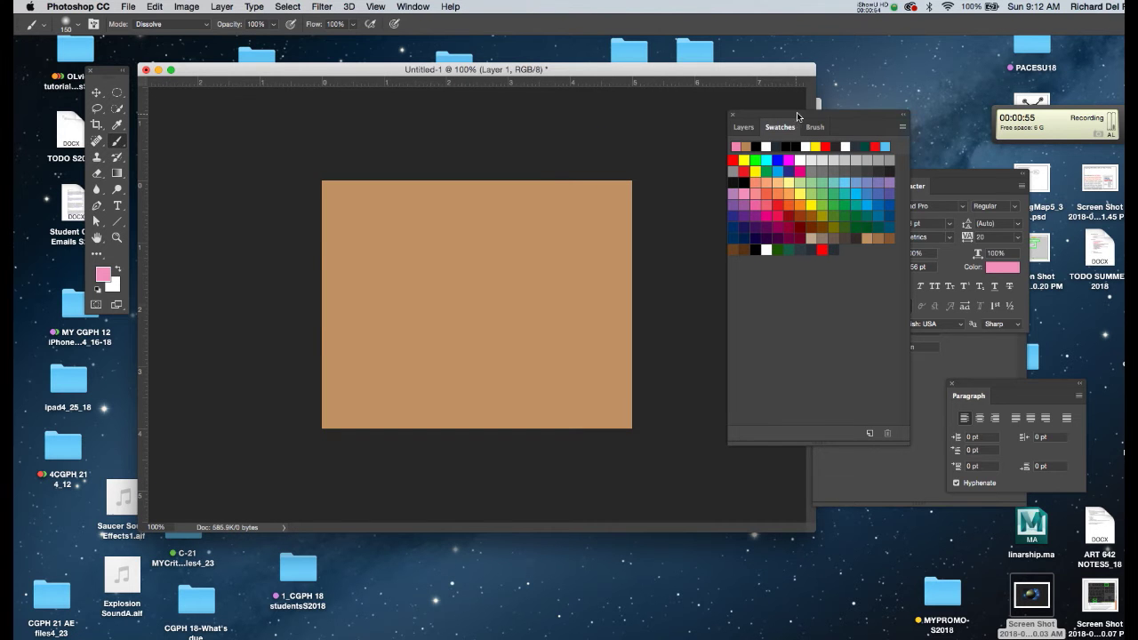
pyautogui.moveTo(797, 112); pyautogui.dragTo(891, 109)
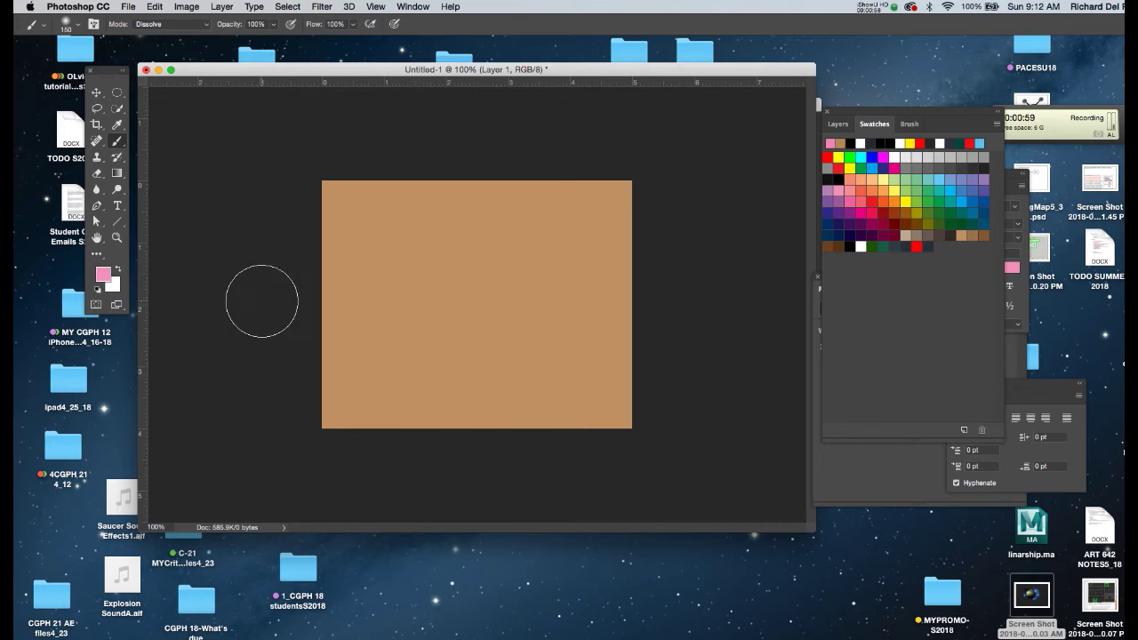
pyautogui.moveTo(258, 305); pyautogui.dragTo(683, 309)
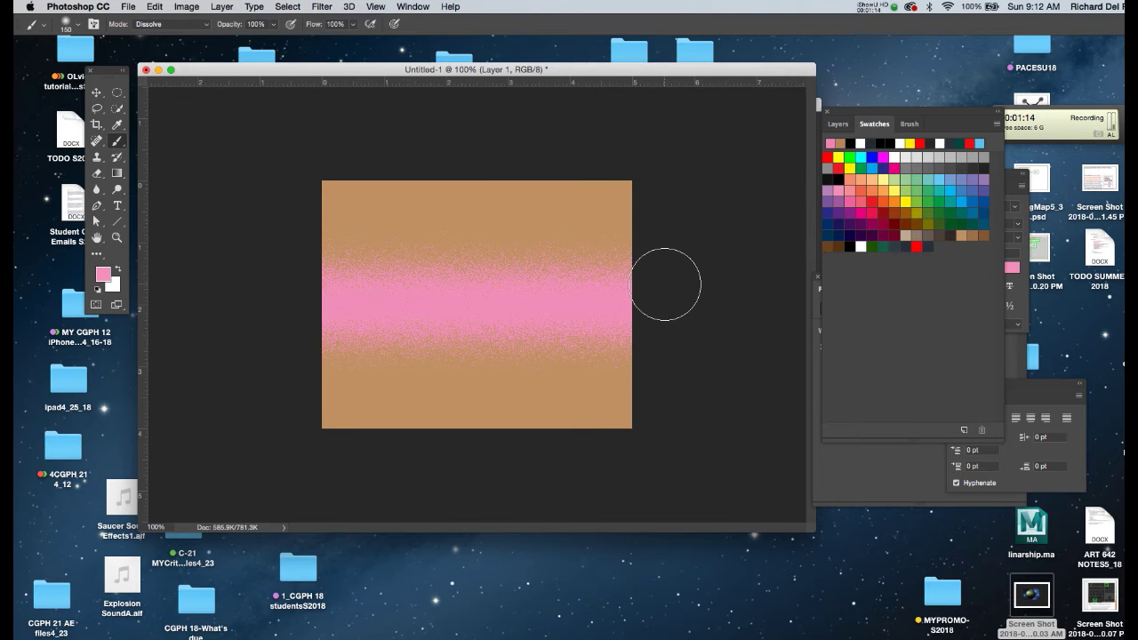
# Add a new empty layer with default settings above the pink band layer
pyautogui.click(838, 124)
pyautogui.press('super+shift+n')
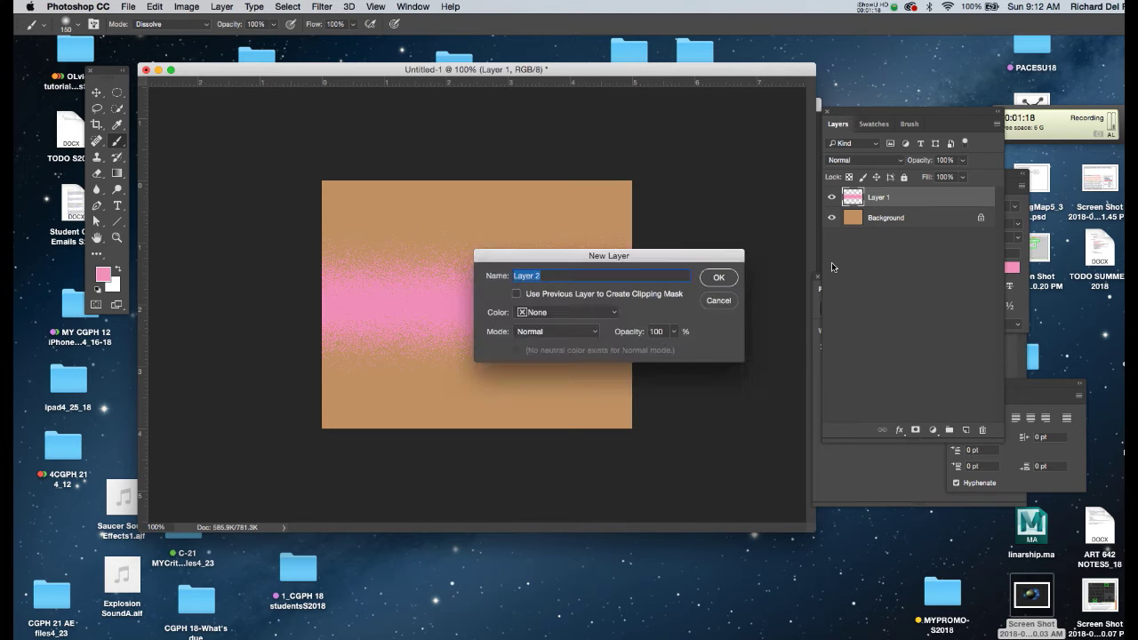
pyautogui.press('Return')
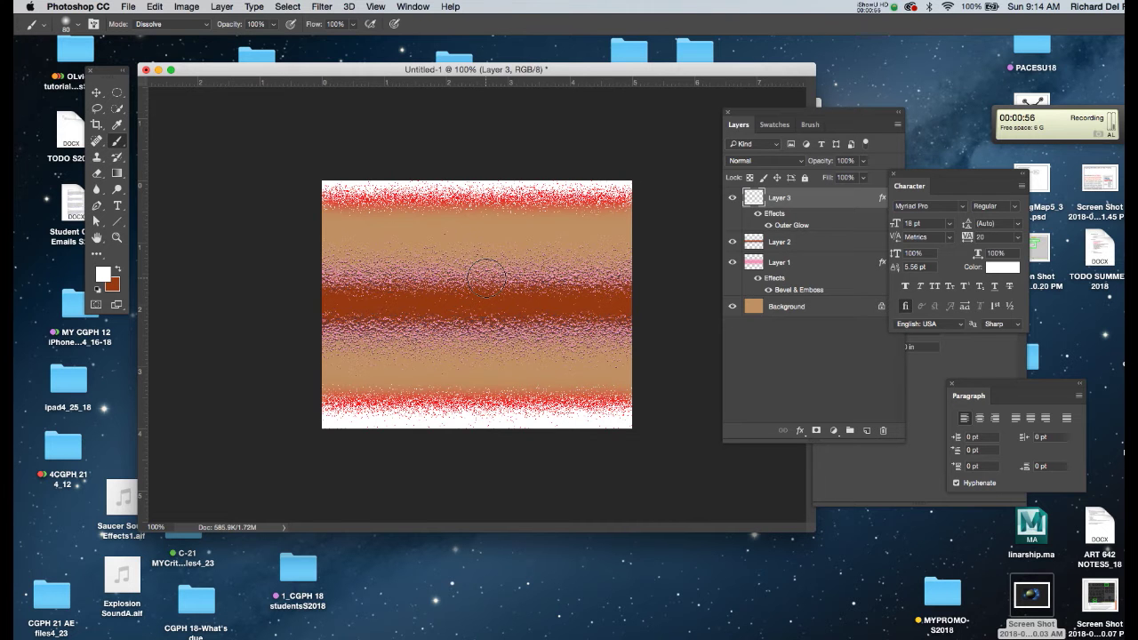
# Add a new empty layer with default settings above Layer 3
pyautogui.click(800, 199)
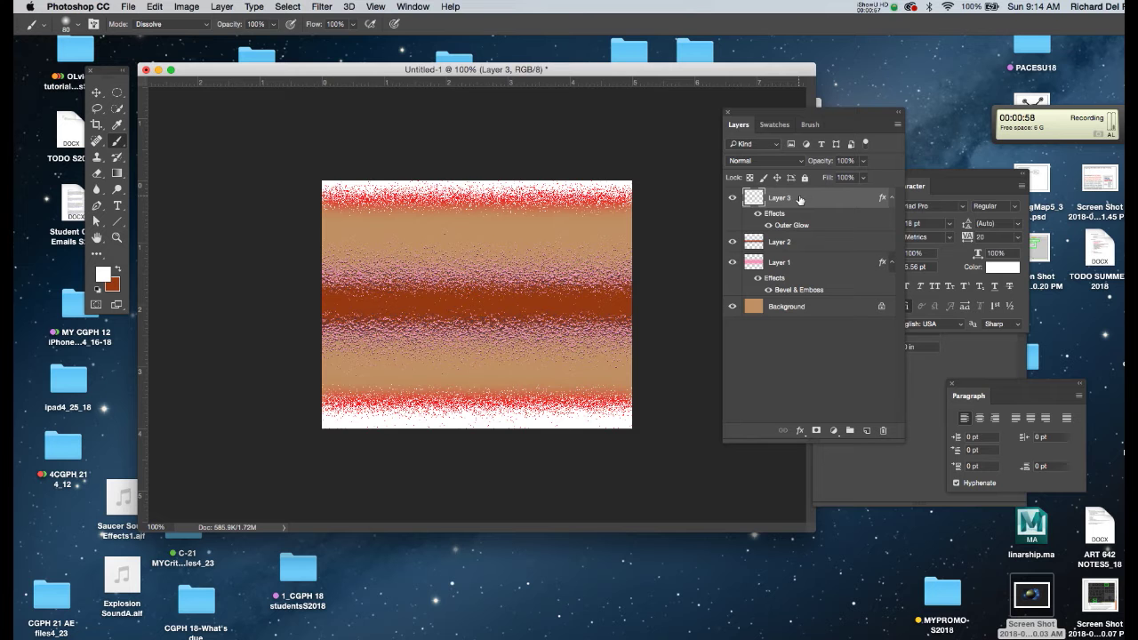
pyautogui.press('super+shift+n')
pyautogui.press('Return')
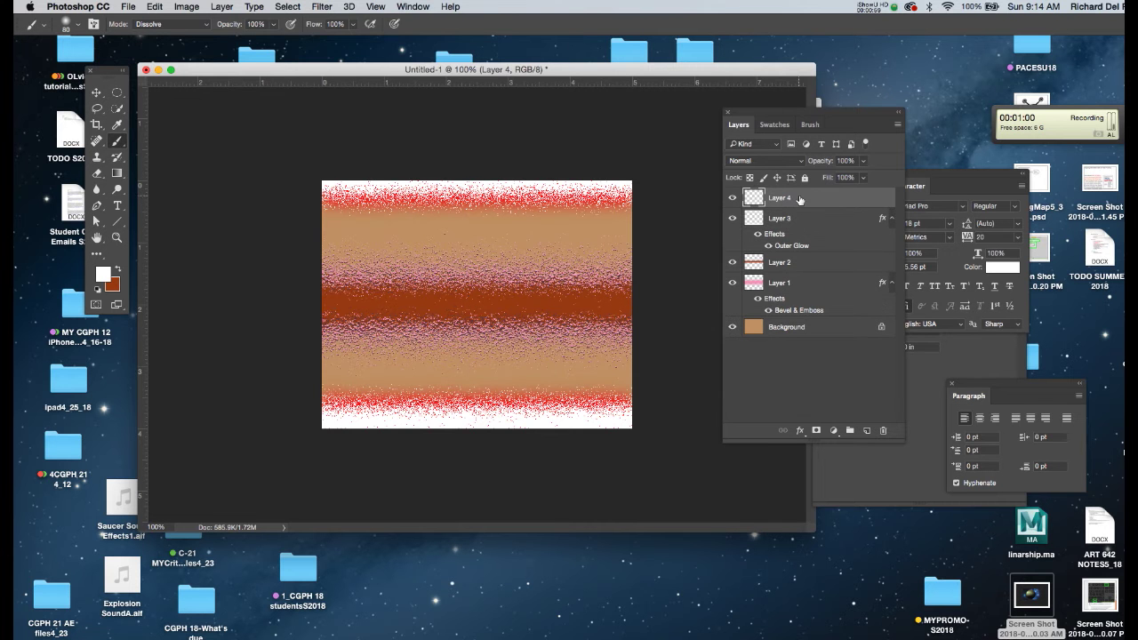
# Lasso an irregular blob near the canvas centre on Layer 4, fill it with light blue and deselect it
pyautogui.click(777, 124)
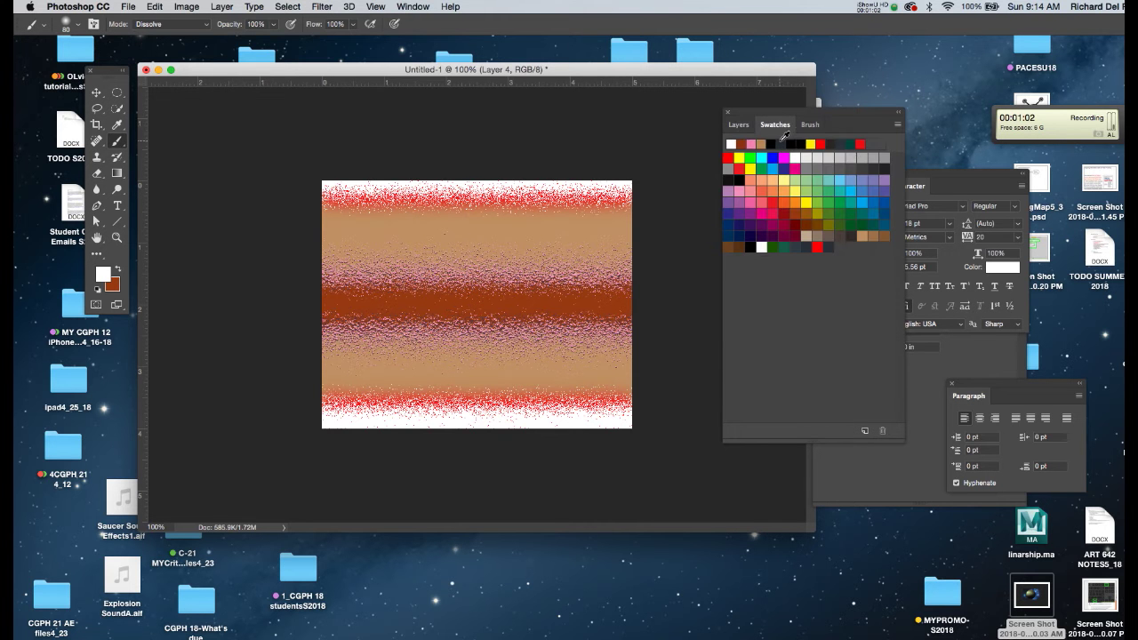
pyautogui.click(857, 190)
pyautogui.press('l')
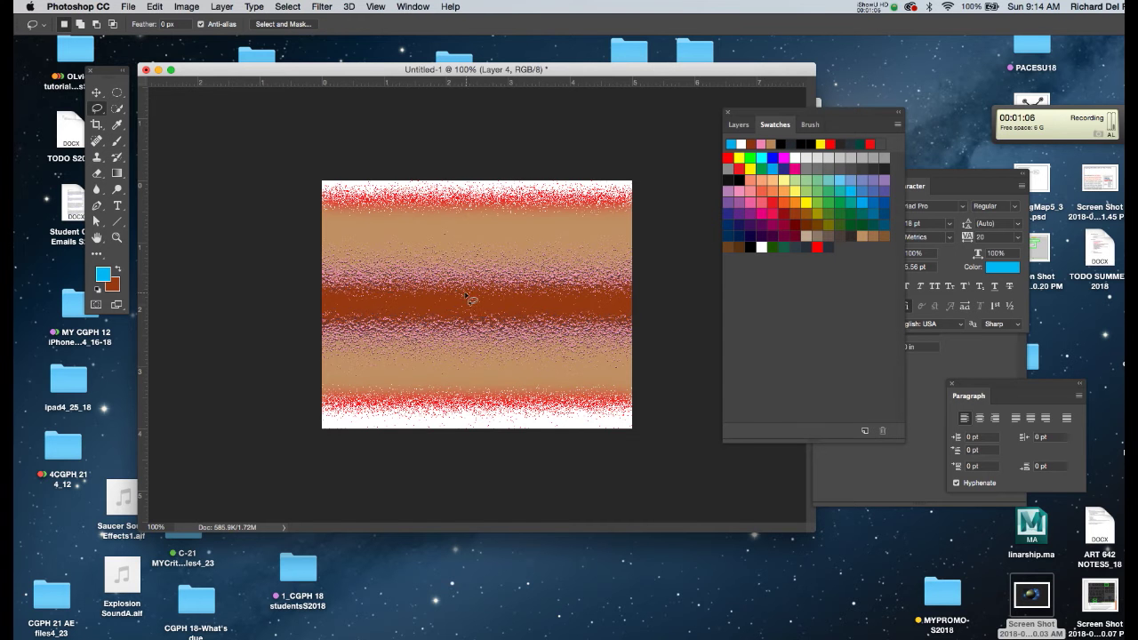
pyautogui.moveTo(466, 296)
pyautogui.mouseDown()
pyautogui.moveTo(487, 289)
pyautogui.moveTo(484, 274)
pyautogui.moveTo(440, 294)
pyautogui.moveTo(426, 318)
pyautogui.moveTo(480, 316)
pyautogui.moveTo(492, 298)
pyautogui.moveTo(478, 271)
pyautogui.mouseUp()
pyautogui.hotkey('alt', 'BackSpace')
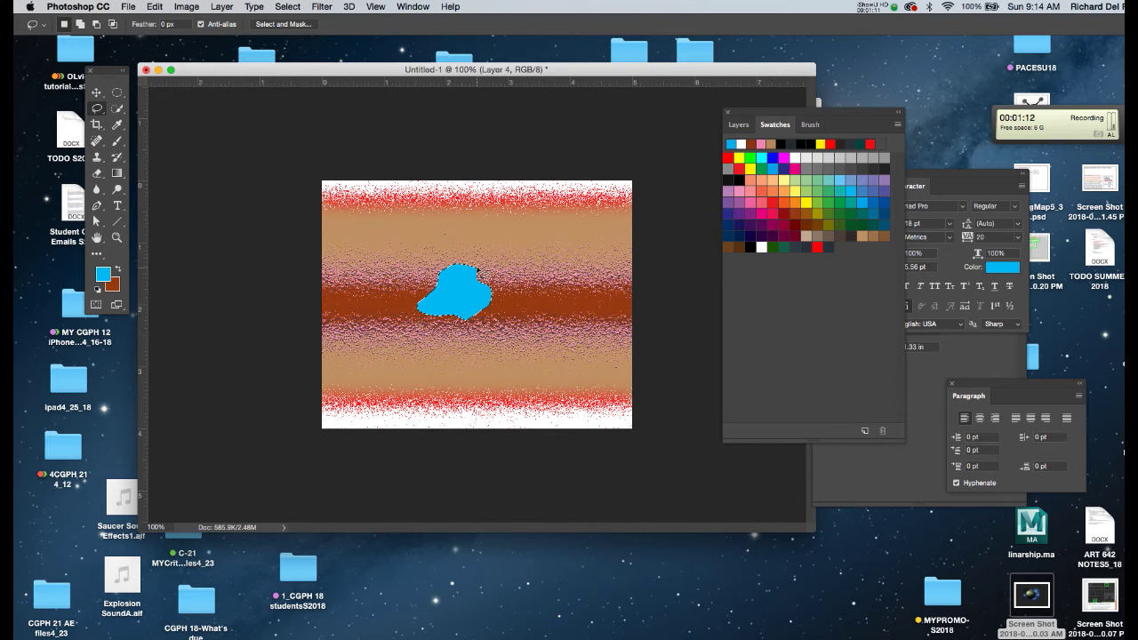
pyautogui.press('super+d')
# Lasso a smaller blob just below and to the right of the large blue one and fill it with light blue
pyautogui.moveTo(516, 314)
pyautogui.mouseDown()
pyautogui.moveTo(494, 339)
pyautogui.moveTo(524, 321)
pyautogui.moveTo(514, 315)
pyautogui.mouseUp()
pyautogui.hotkey('alt', 'BackSpace')
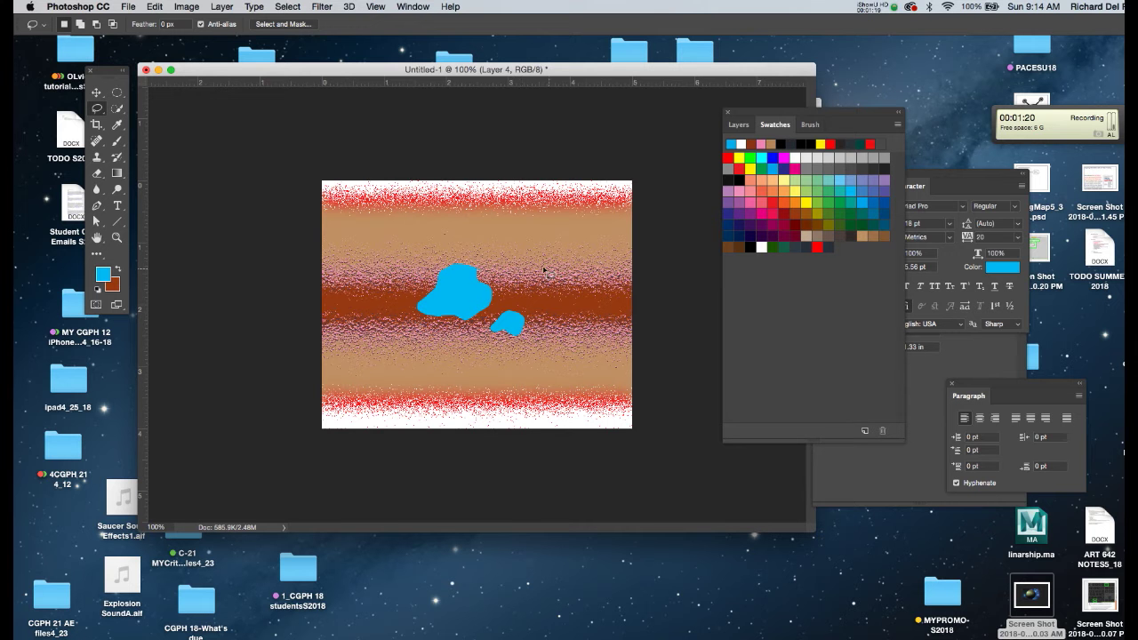
pyautogui.moveTo(658, 70)
pyautogui.mouseDown()
pyautogui.moveTo(637, 59)
pyautogui.moveTo(649, 64)
pyautogui.mouseUp()
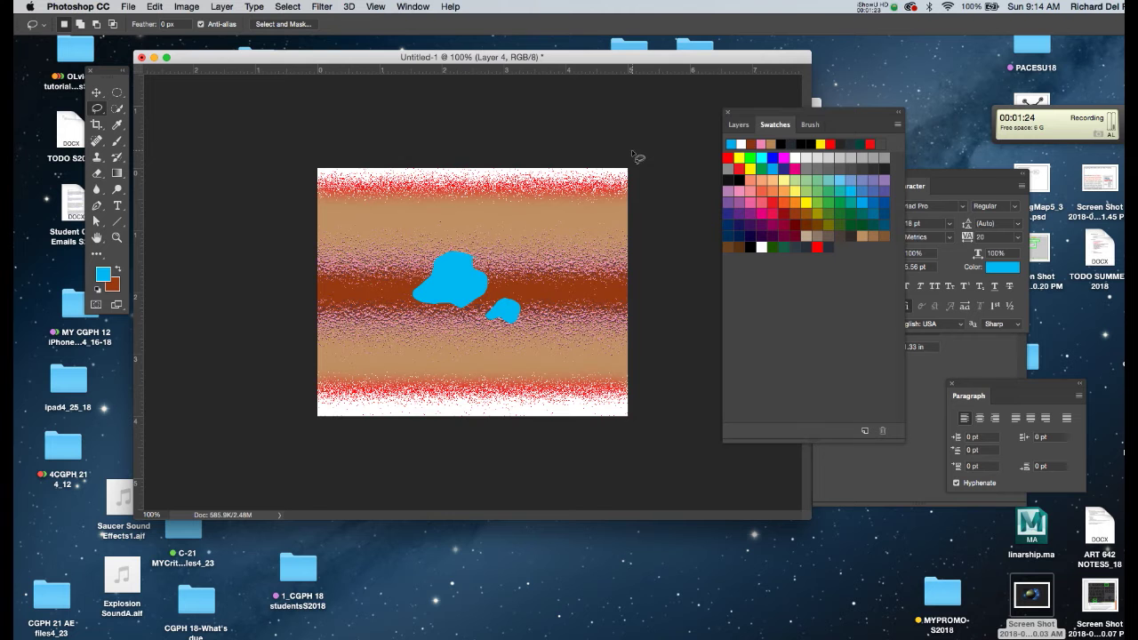
# Save the artwork as planetskin.jpg in JPEG format at quality 11 in the ART 642 Final P folder
pyautogui.press('super+s')
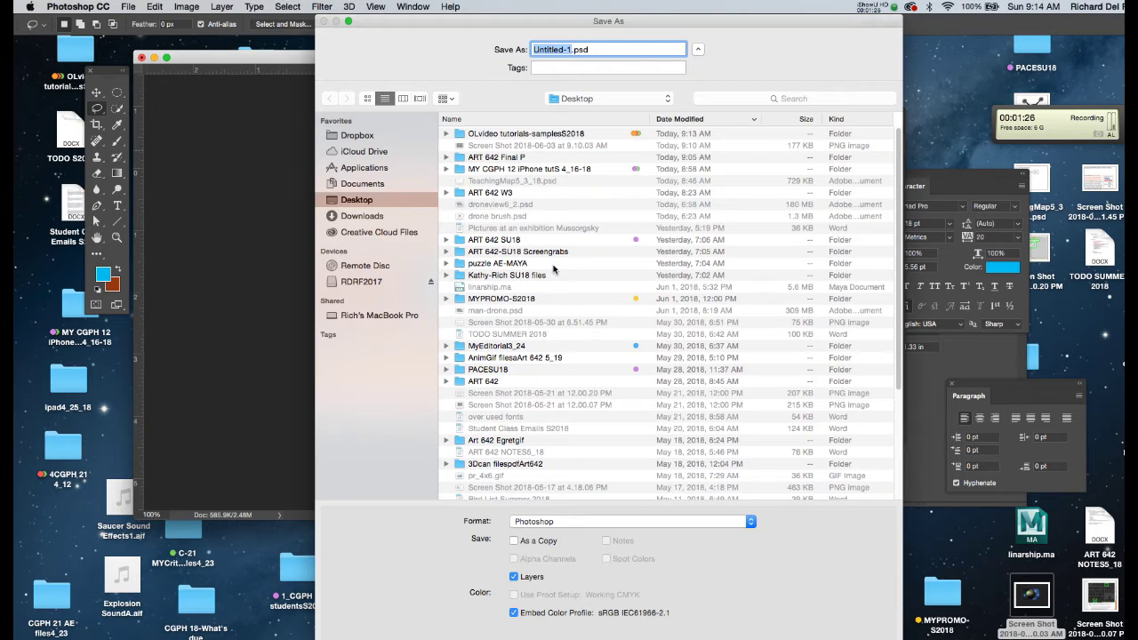
pyautogui.write('planetskin')
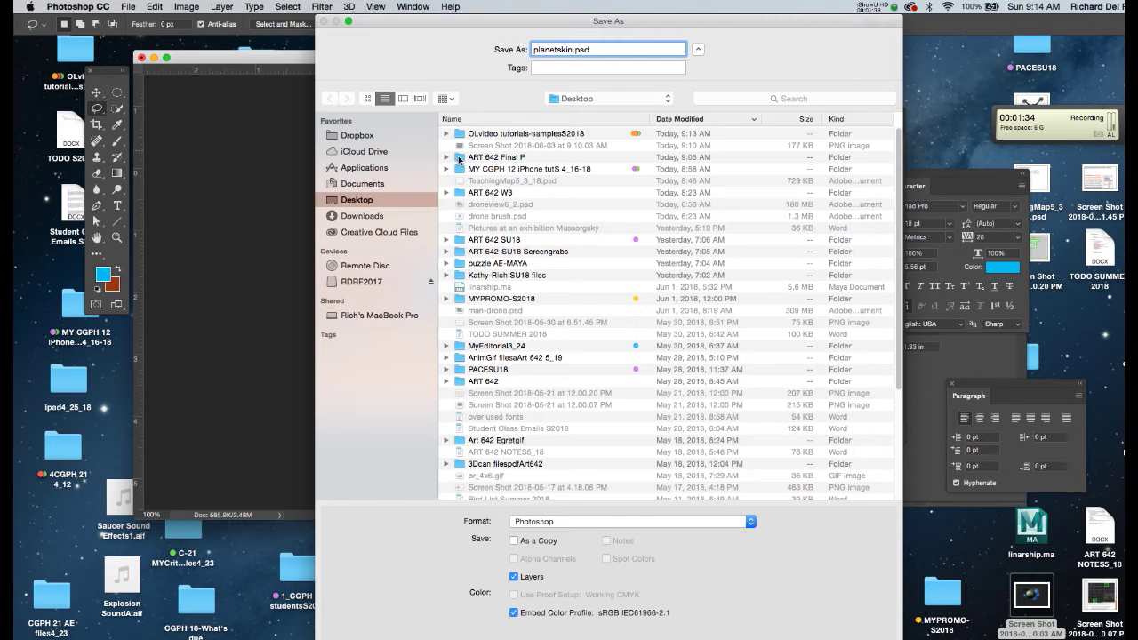
pyautogui.doubleClick(459, 160)
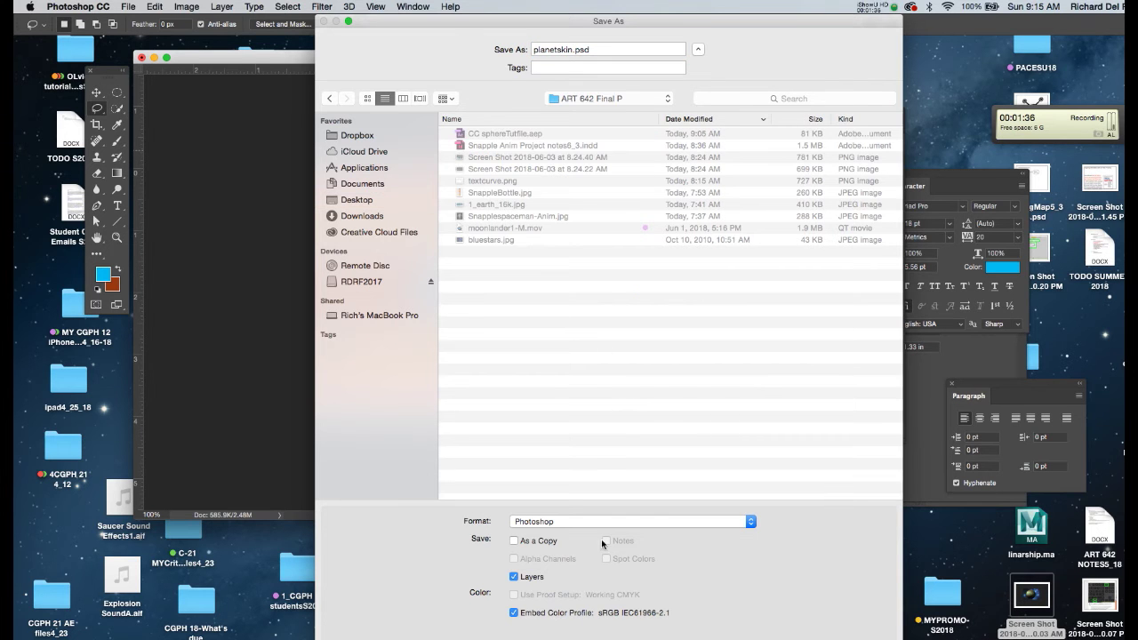
pyautogui.click(620, 524)
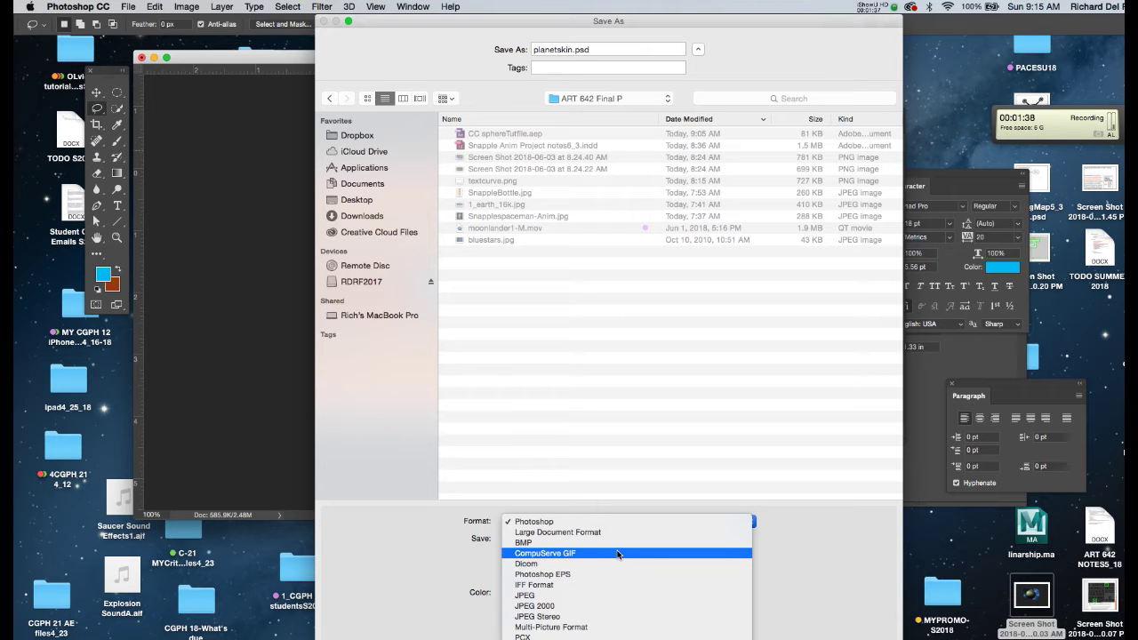
pyautogui.click(620, 595)
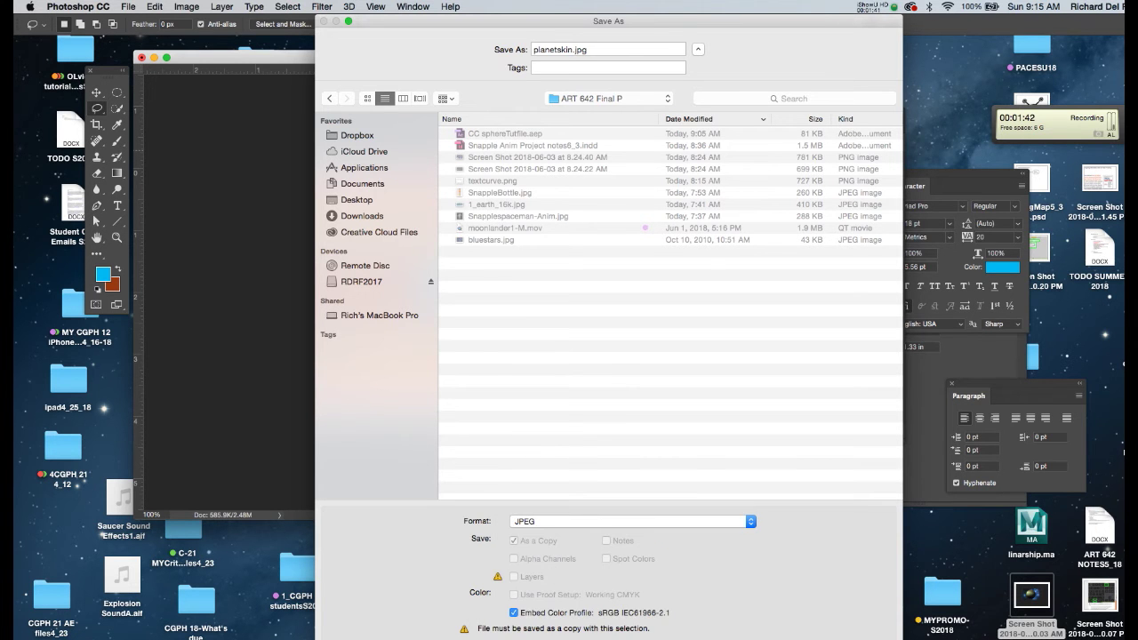
pyautogui.press('Return')
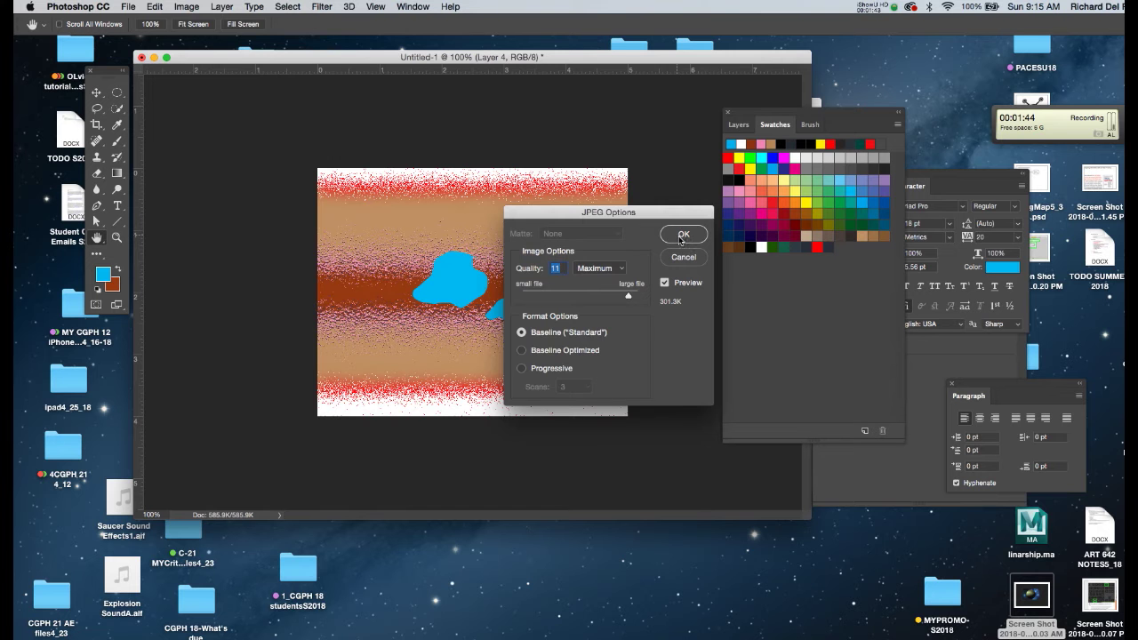
pyautogui.click(682, 238)
pyautogui.moveTo(698, 62); pyautogui.dragTo(680, 47)
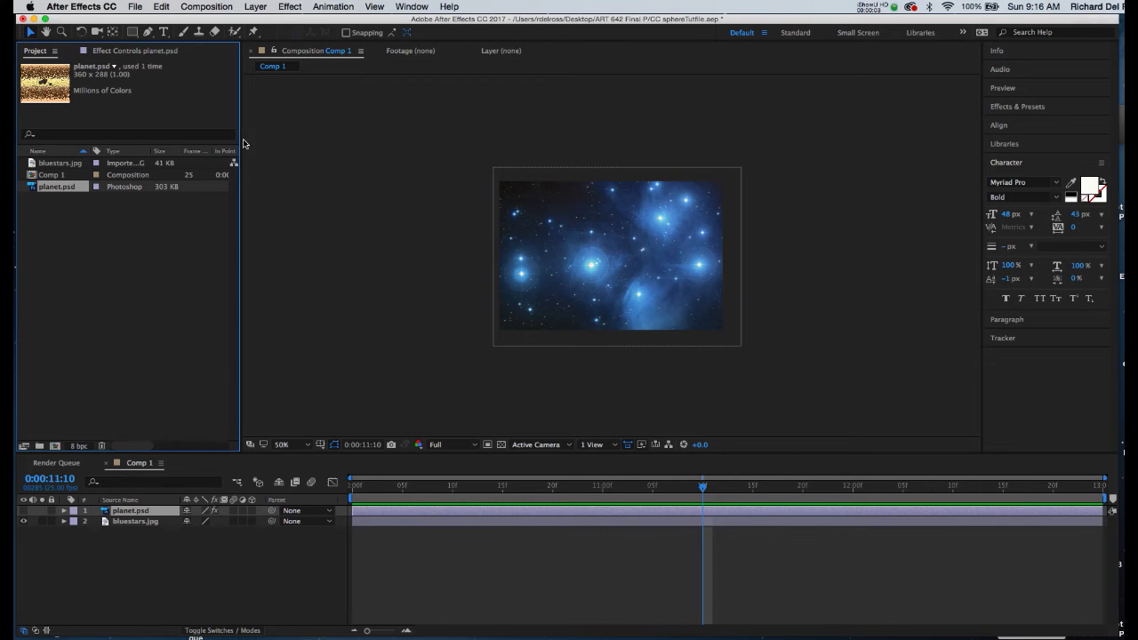
# Import planetskin.jpg from the ART 642 Final P folder into the project as footage
pyautogui.click(139, 8)
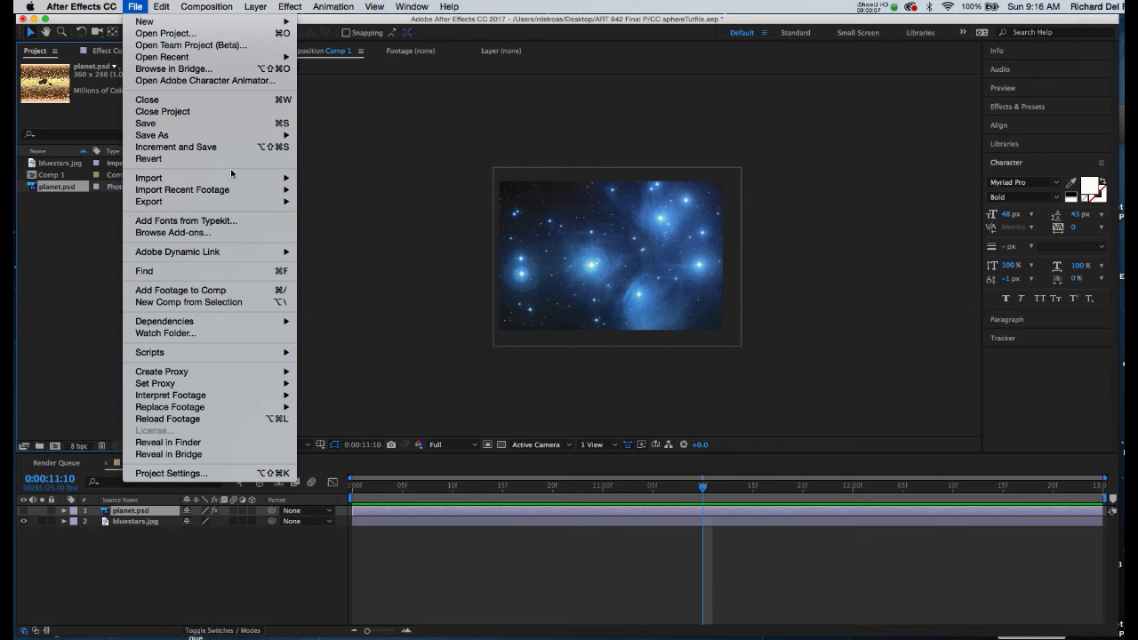
pyautogui.click(318, 180)
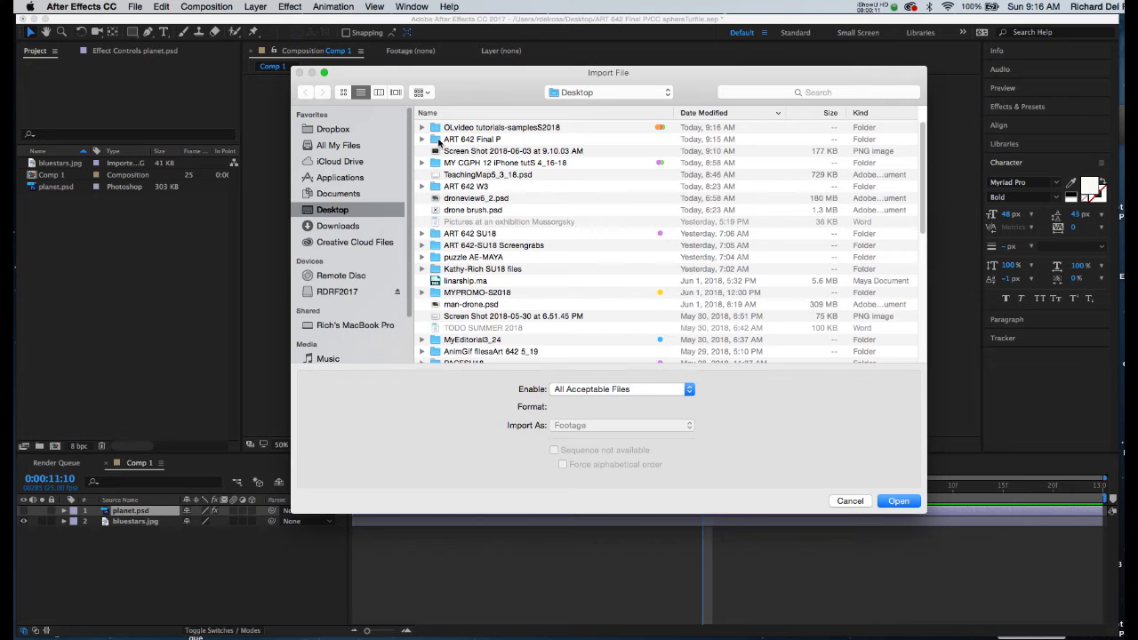
pyautogui.doubleClick(463, 140)
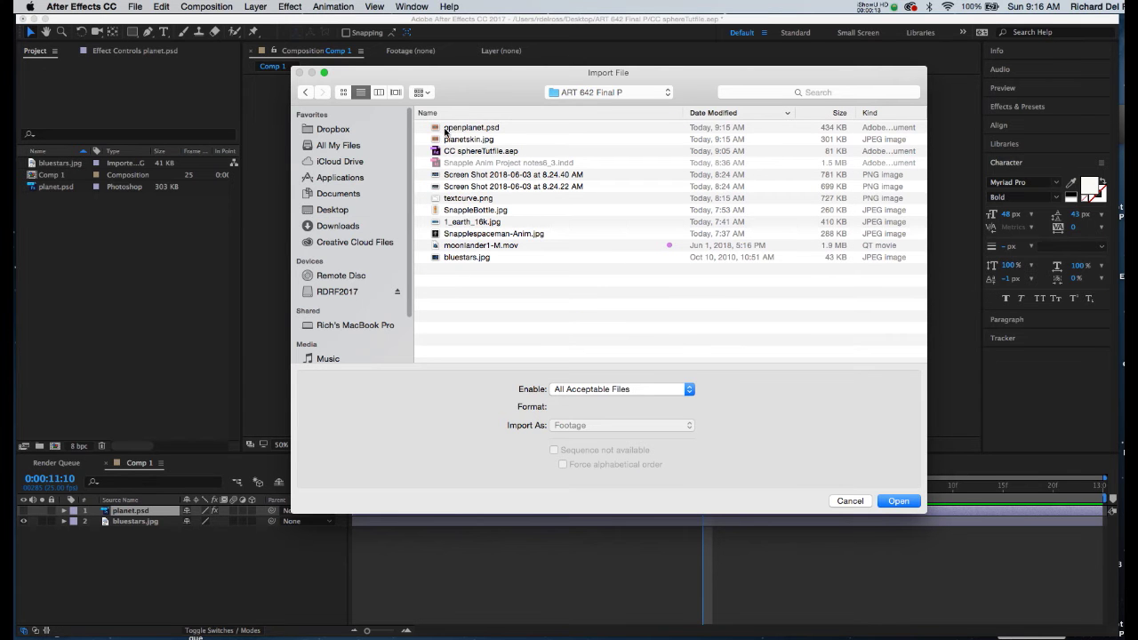
pyautogui.click(445, 130)
pyautogui.click(441, 140)
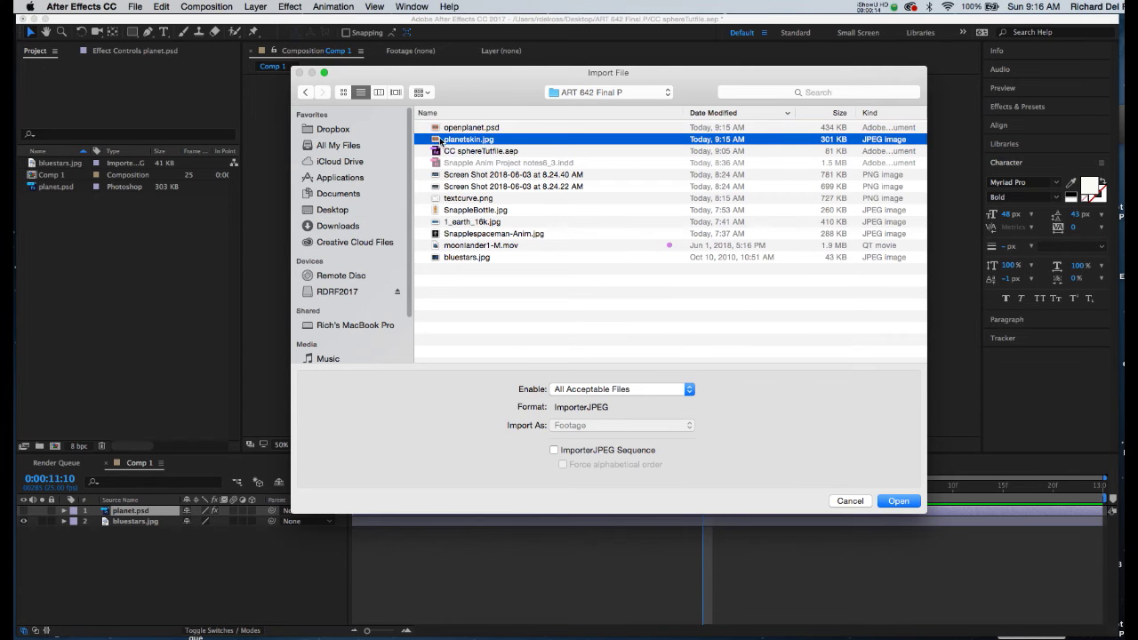
pyautogui.click(898, 502)
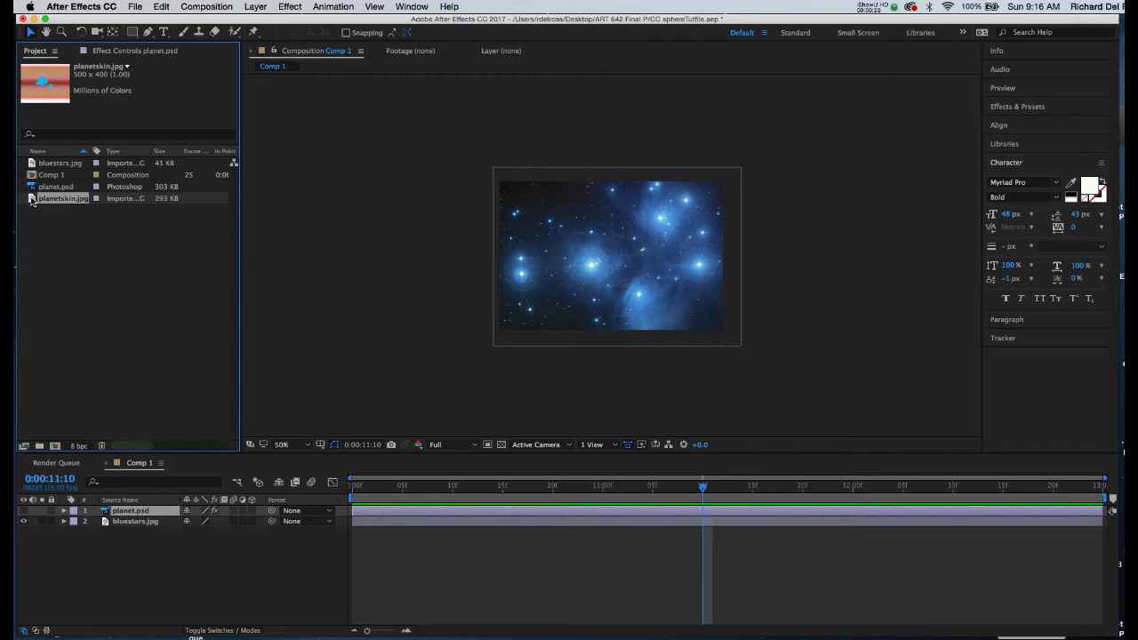
# Add planetskin.jpg to Comp 1 as the uppermost layer and set its label color to Peach
pyautogui.moveTo(31, 200); pyautogui.dragTo(582, 238)
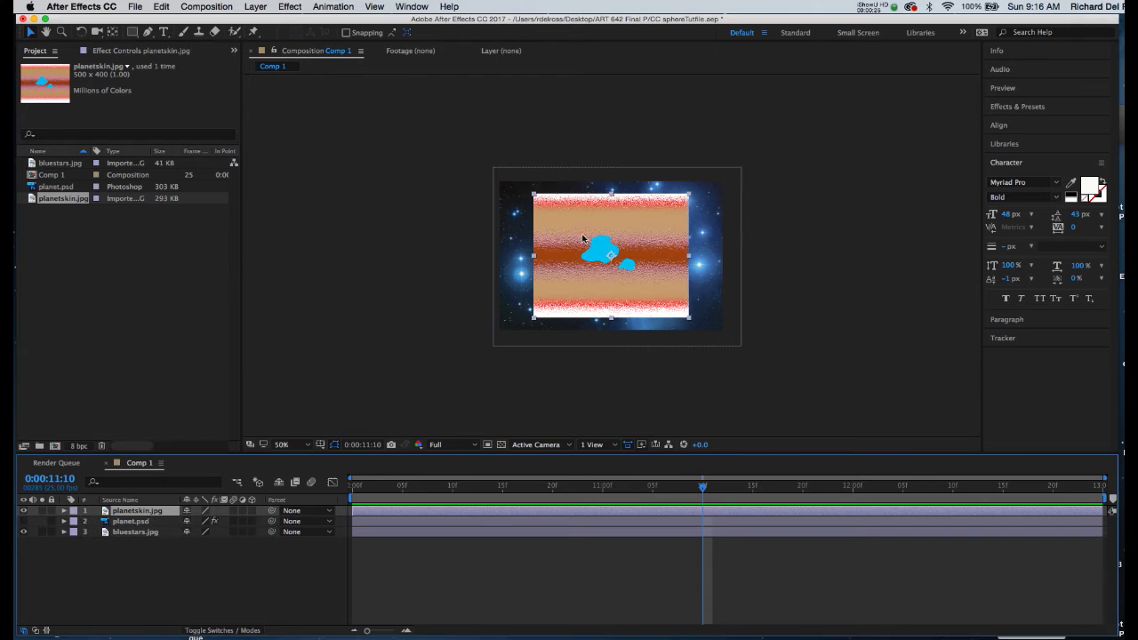
pyautogui.click(73, 513)
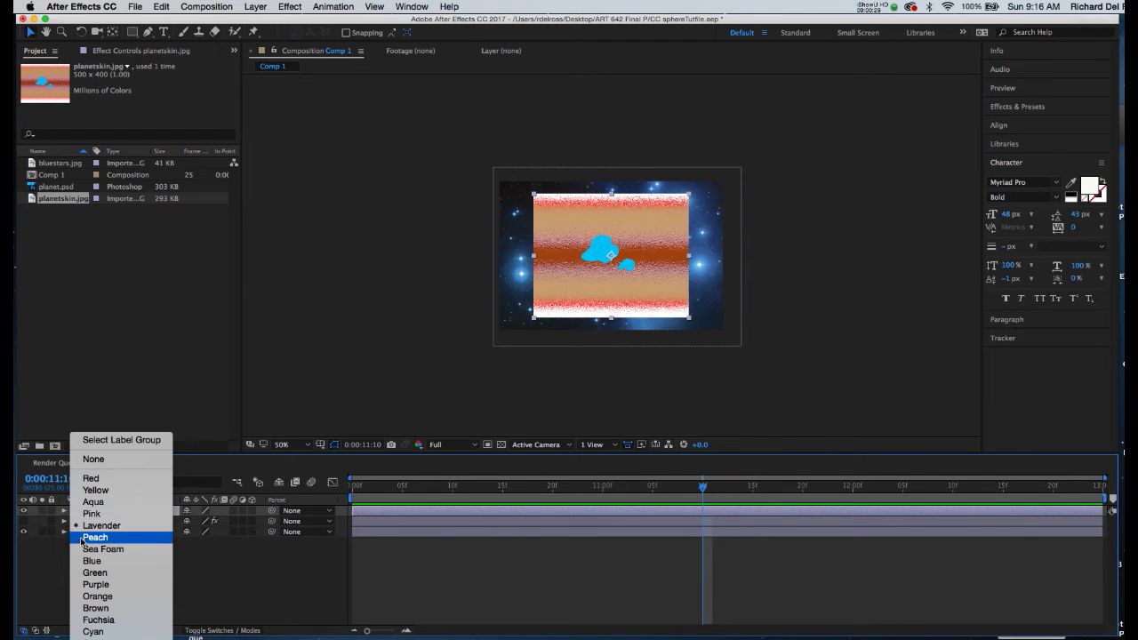
pyautogui.click(83, 538)
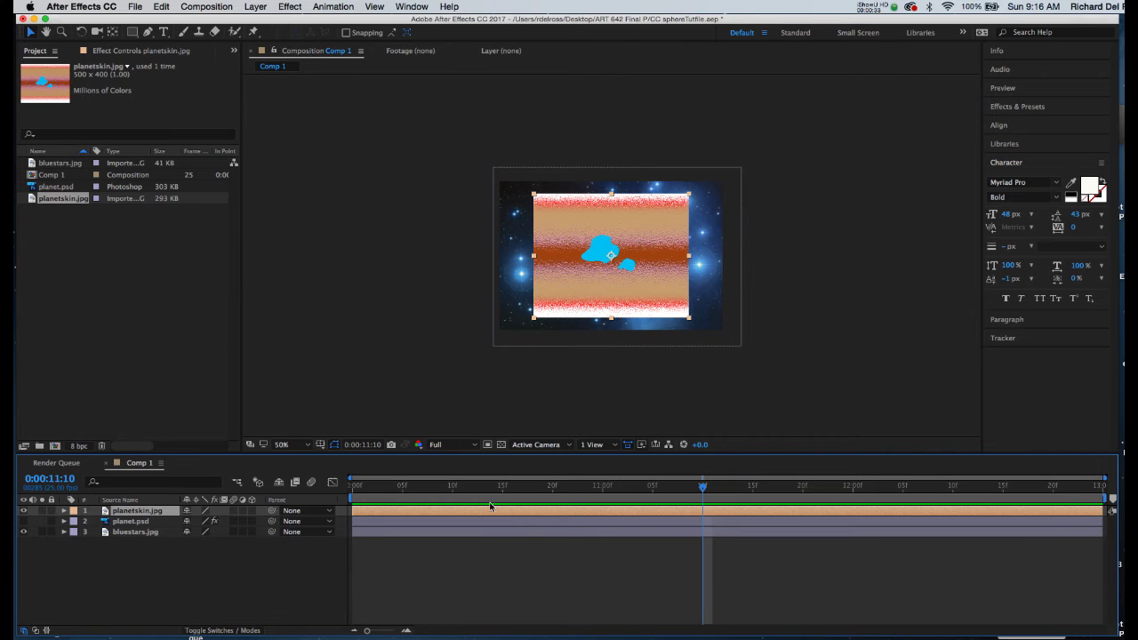
# Apply the CC Sphere perspective effect to the planetskin.jpg layer
pyautogui.click(292, 8)
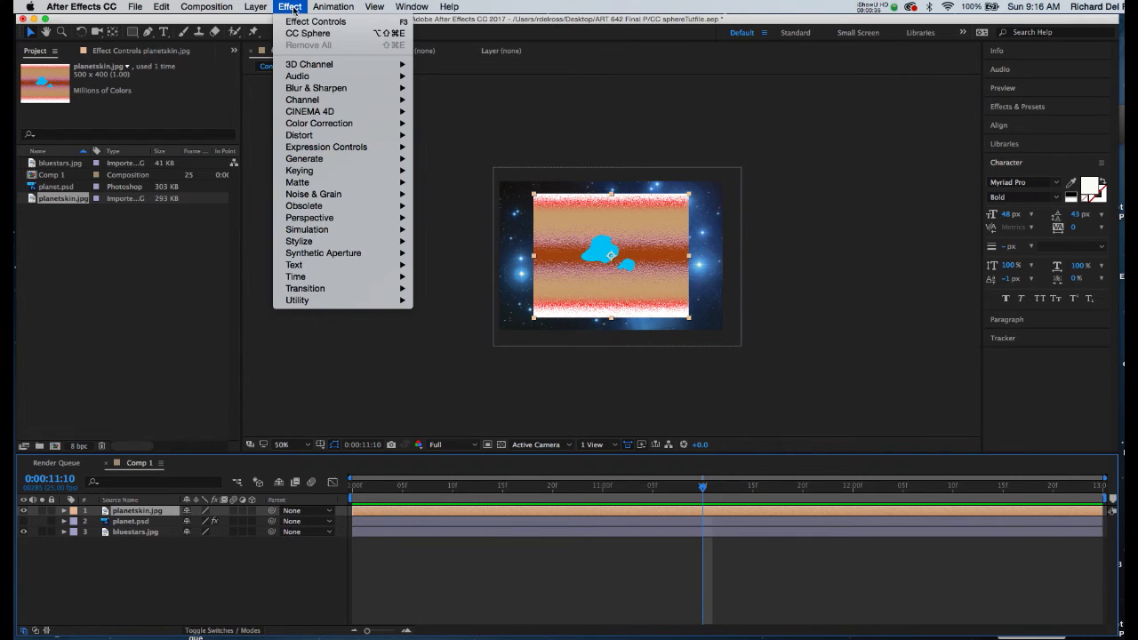
pyautogui.moveTo(326, 223)
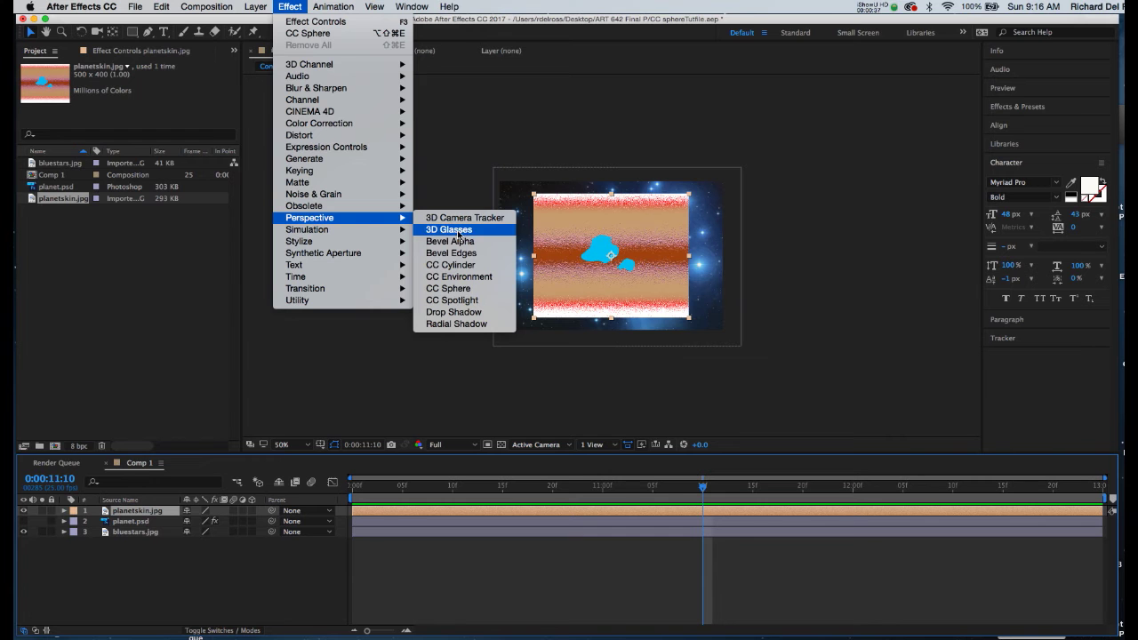
pyautogui.click(469, 293)
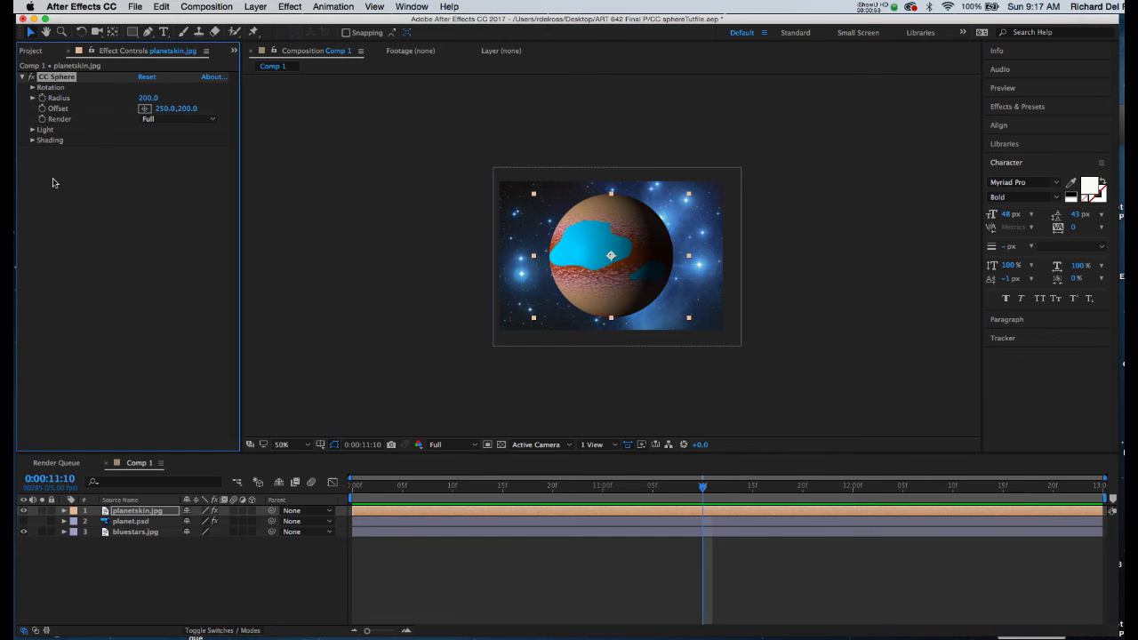
# At 0:00:10:00, try turning the sphere's Rotation Y, return it to 0° and enable keyframing for it
pyautogui.click(32, 88)
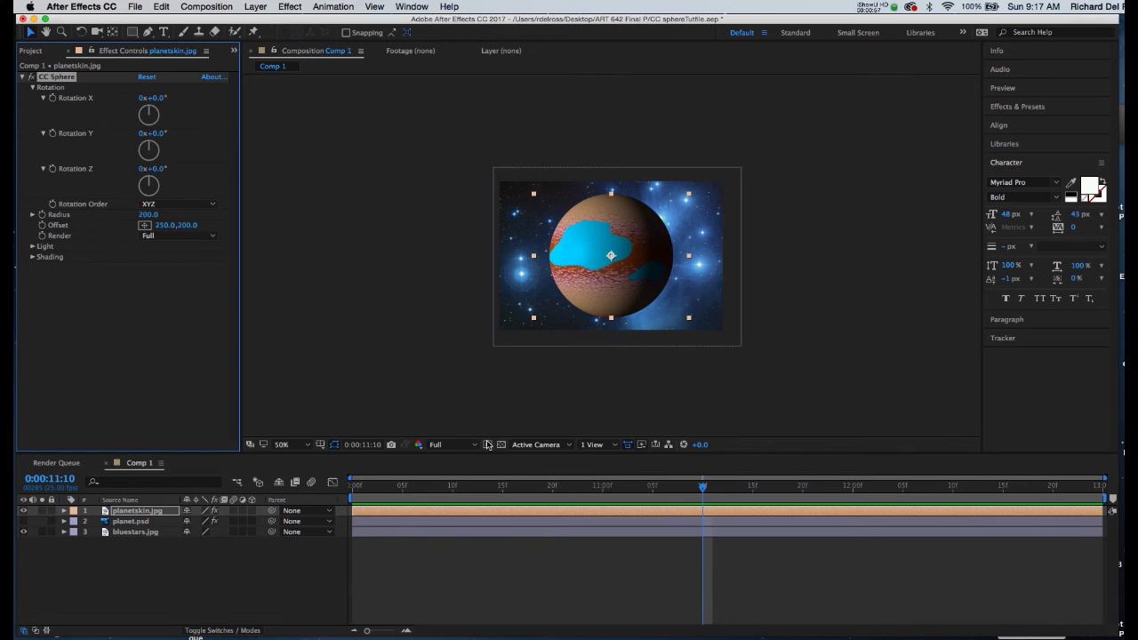
pyautogui.moveTo(705, 488); pyautogui.dragTo(351, 499)
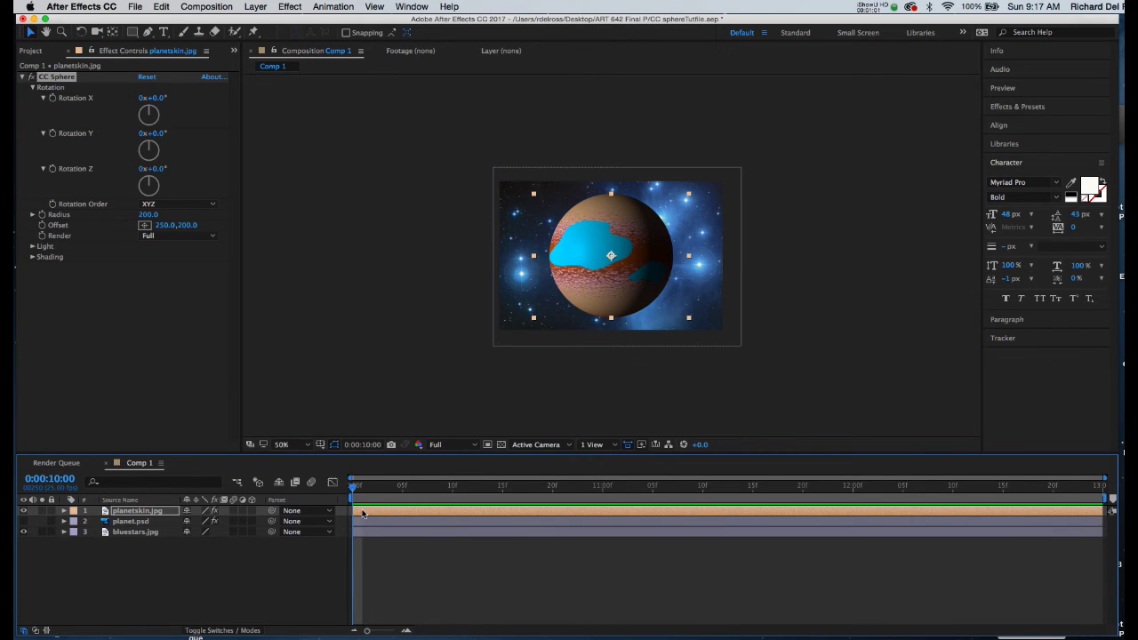
pyautogui.click(362, 512)
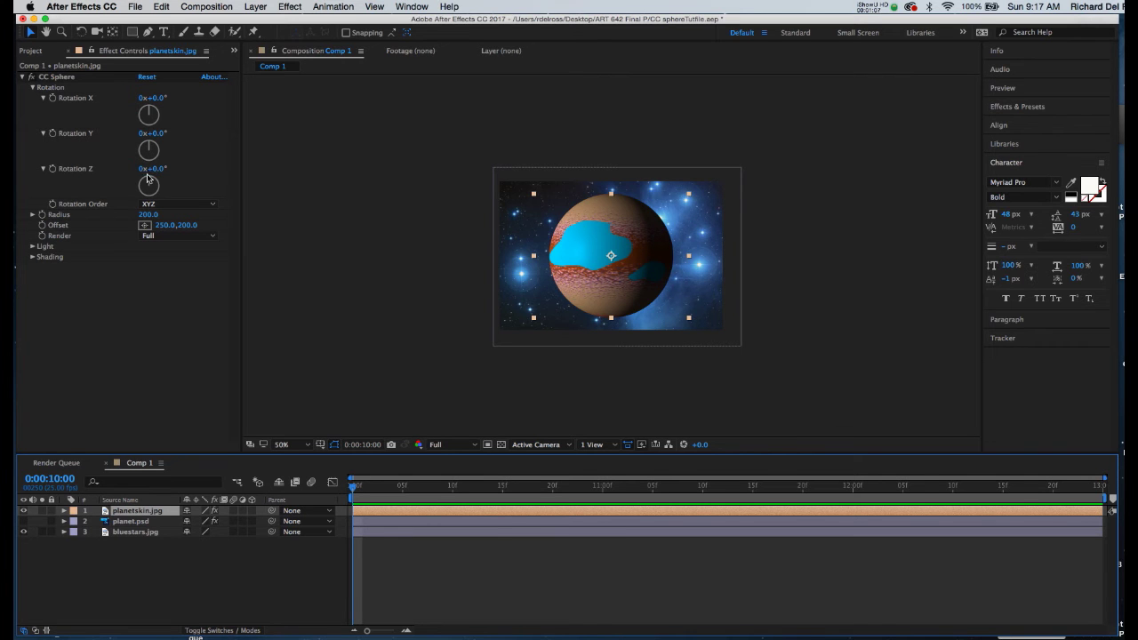
pyautogui.moveTo(149, 150); pyautogui.dragTo(146, 149)
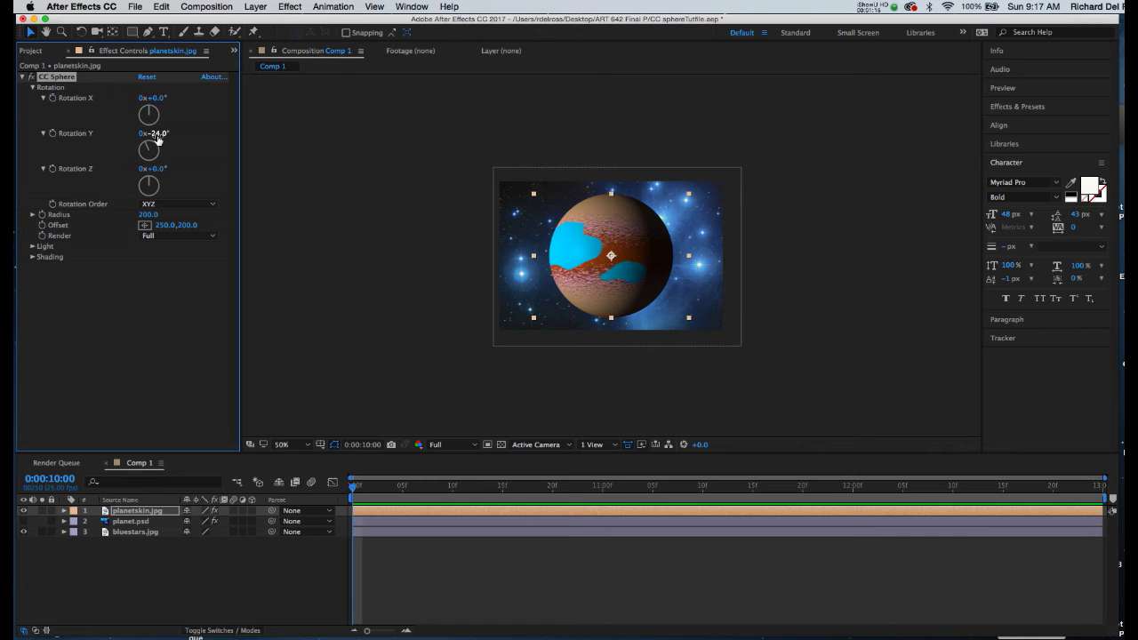
pyautogui.click(158, 134)
pyautogui.write('0')
pyautogui.press('Return')
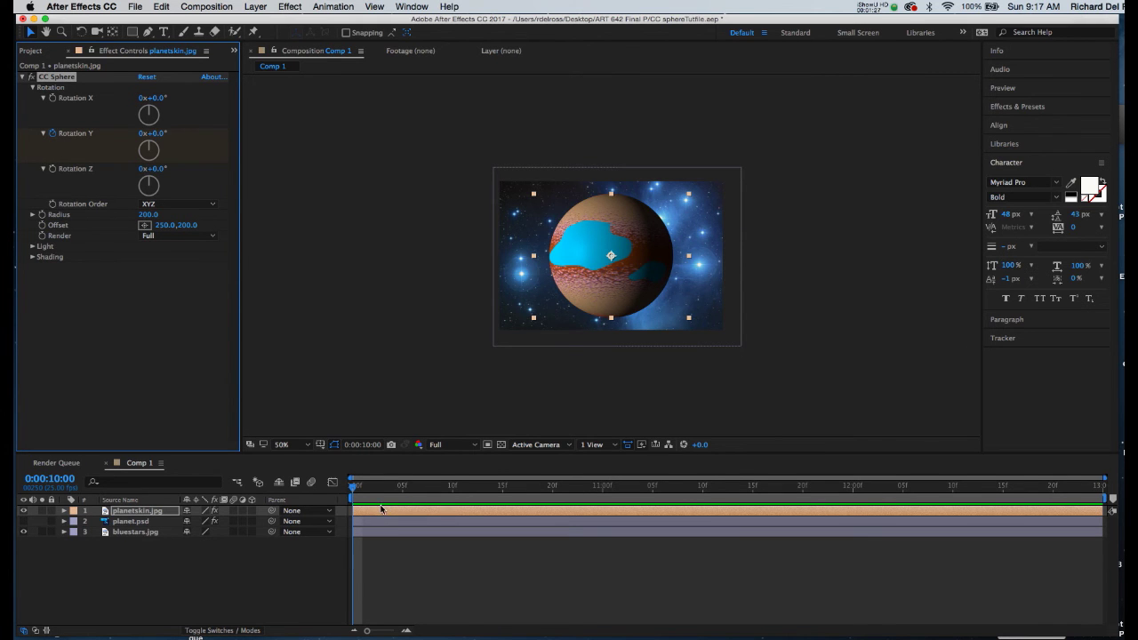
# Keyframe the sphere's Rotation Y at one full revolution (1x+0.0°) at 0:00:12:24 and preview the animation
pyautogui.press('End')
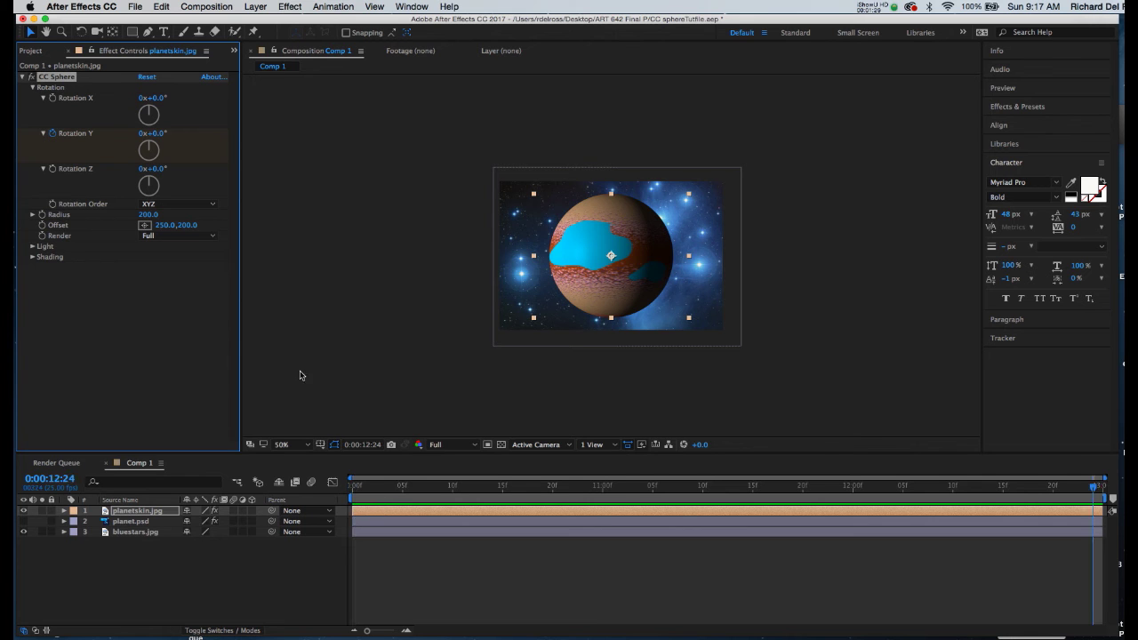
pyautogui.click(140, 134)
pyautogui.write('1')
pyautogui.press('Return')
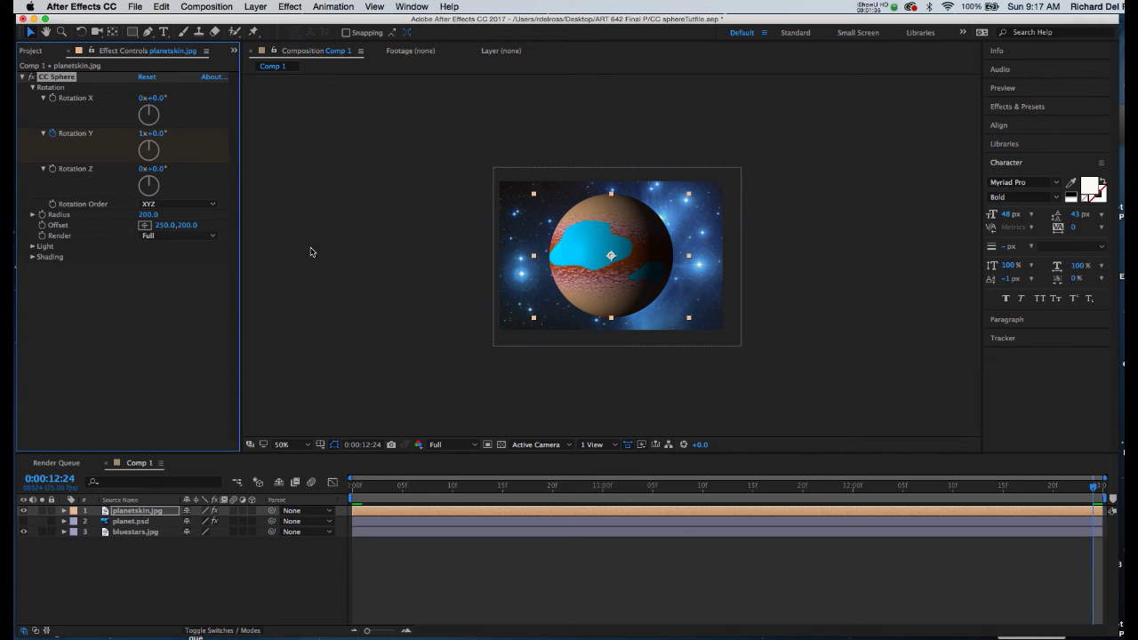
pyautogui.press('space')
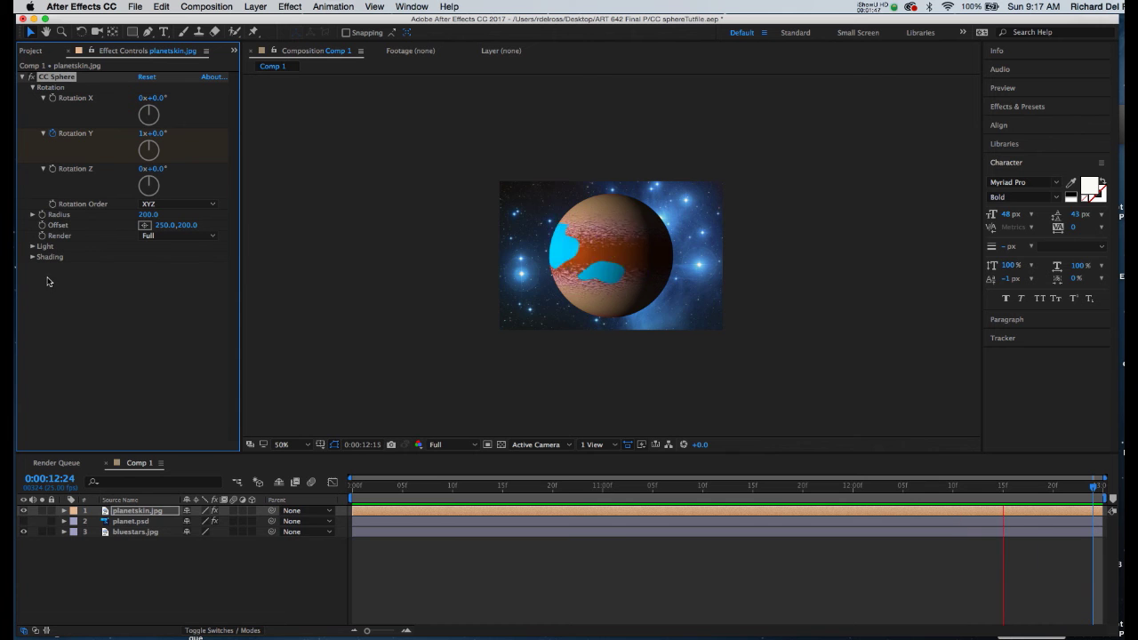
# Set the CC Sphere light color to light blue (A8DAFF) and turn the light direction to about -52°
pyautogui.click(32, 246)
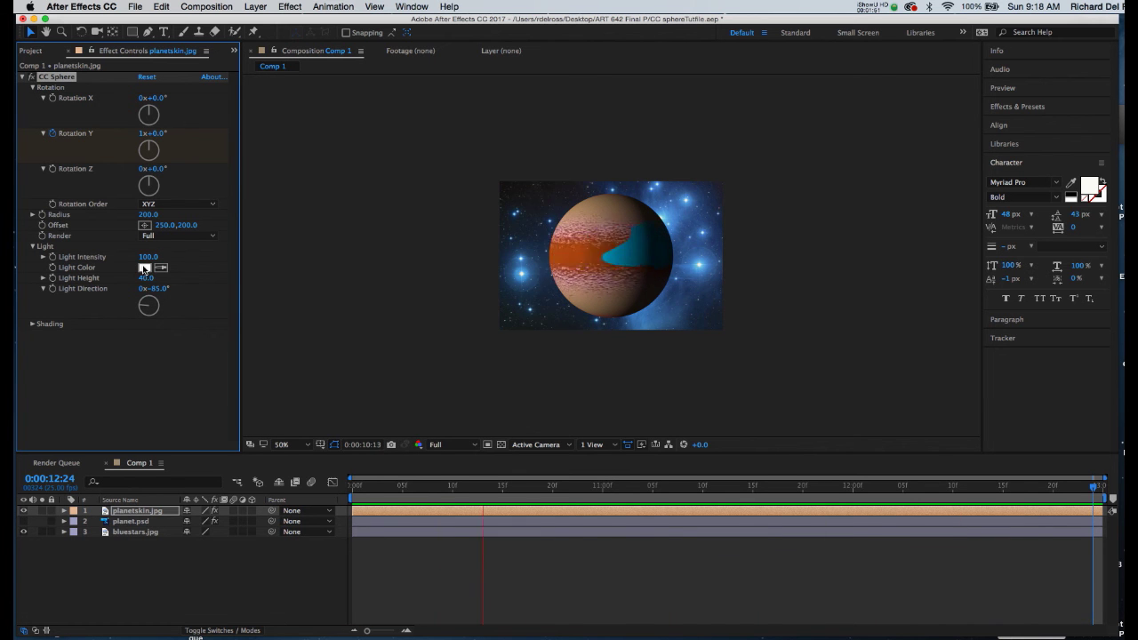
pyautogui.click(144, 267)
pyautogui.click(416, 283)
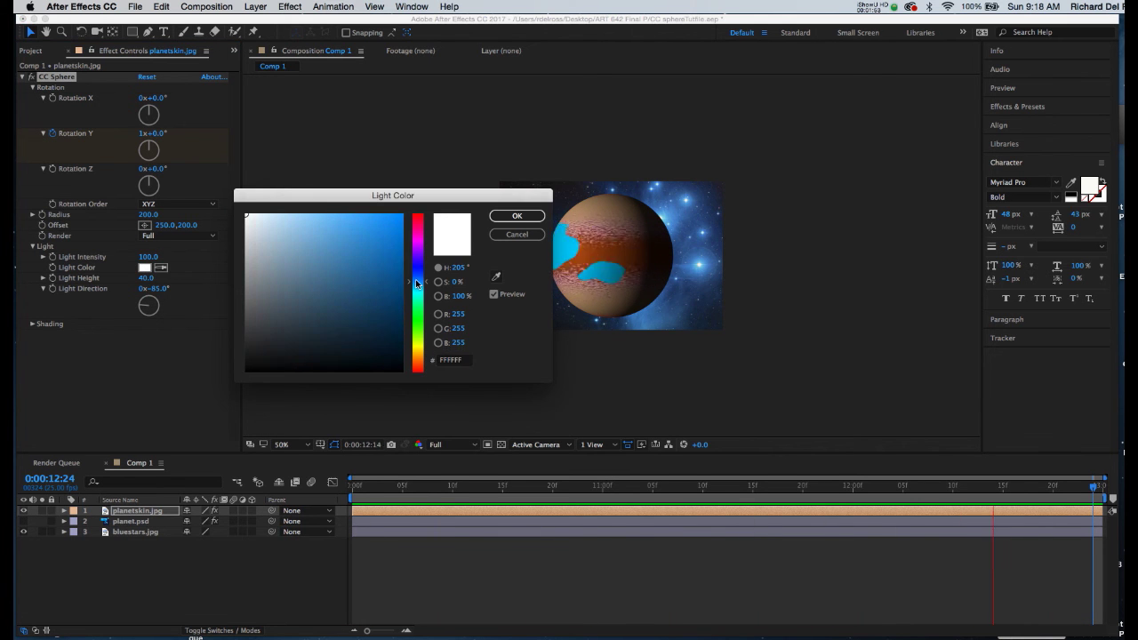
pyautogui.moveTo(316, 223); pyautogui.dragTo(300, 208)
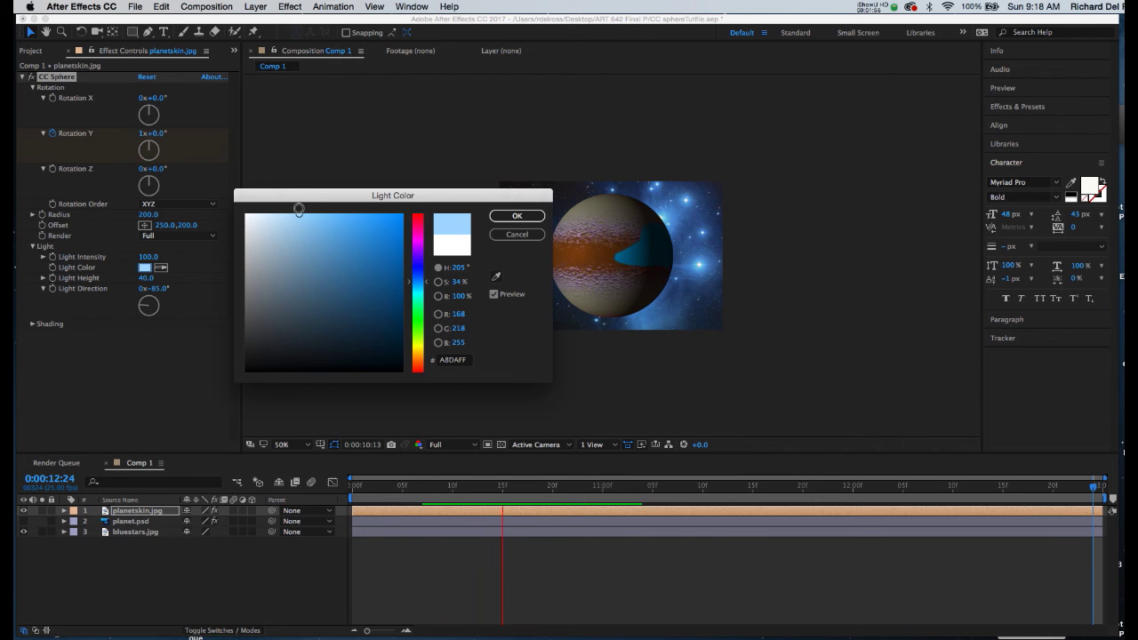
pyautogui.click(517, 216)
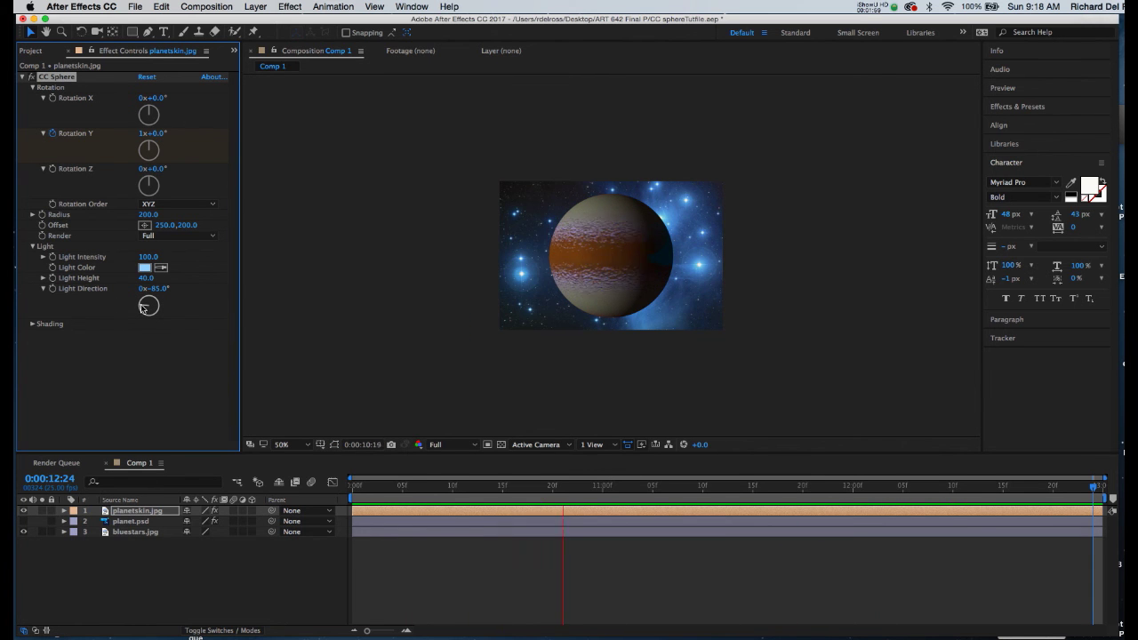
pyautogui.moveTo(142, 308); pyautogui.dragTo(142, 305)
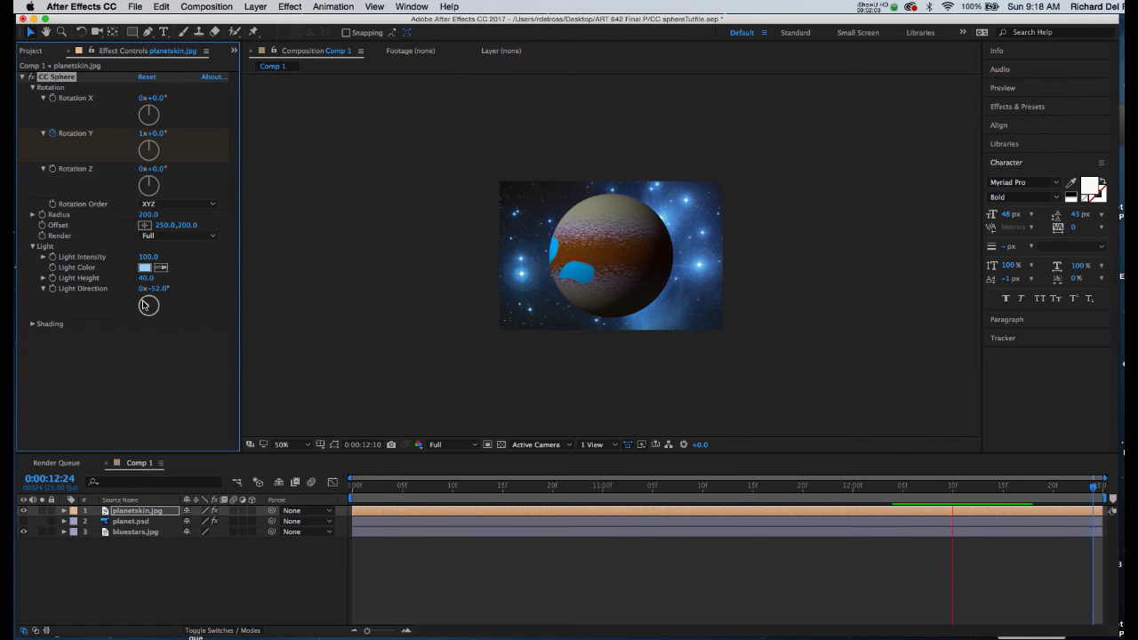